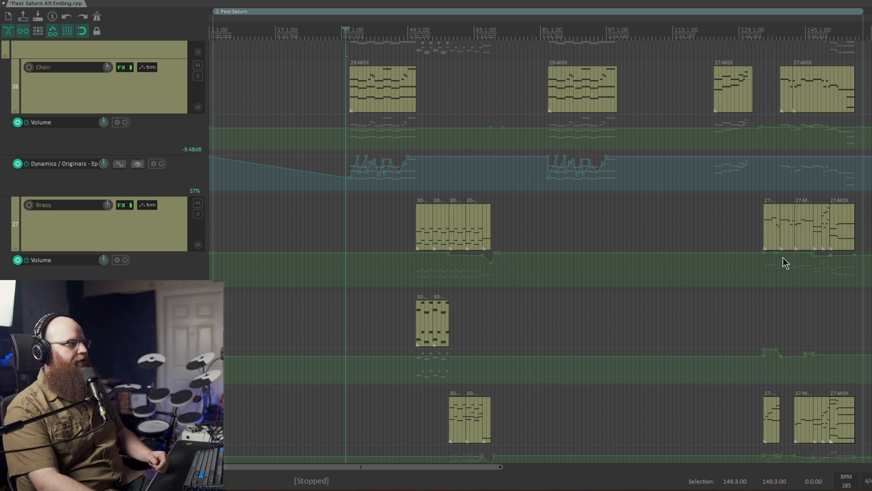
Look over the Choir, Brass, St Short and St Long tracks and the Brass track's Spitfire Audio instrument
scroll(773, 290, up, 5)
drag(319, 466, 373, 477)
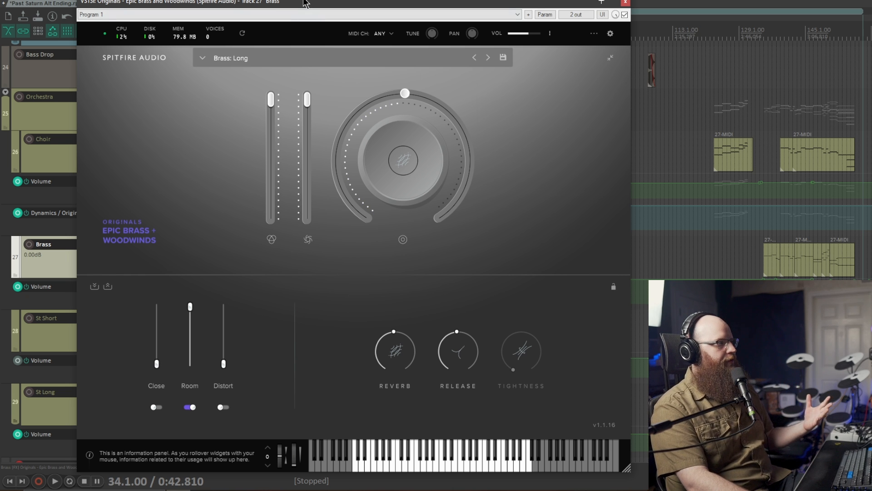
drag(305, 4, 310, 0)
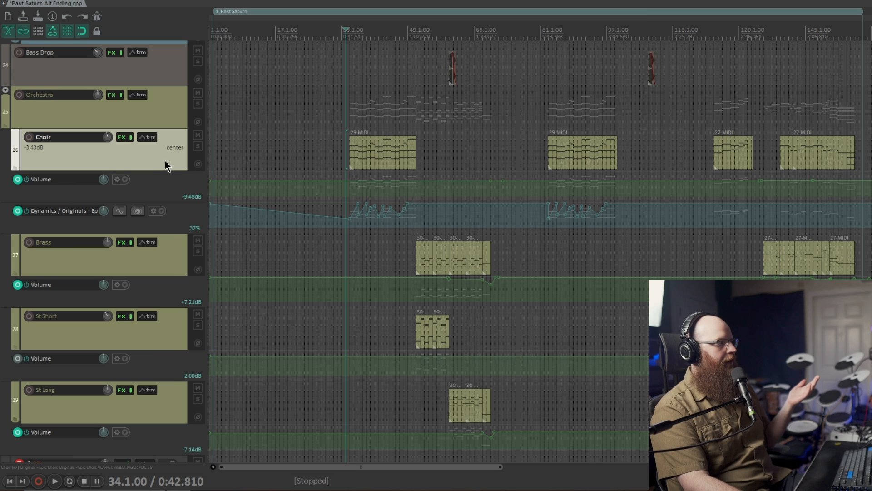
click(166, 271)
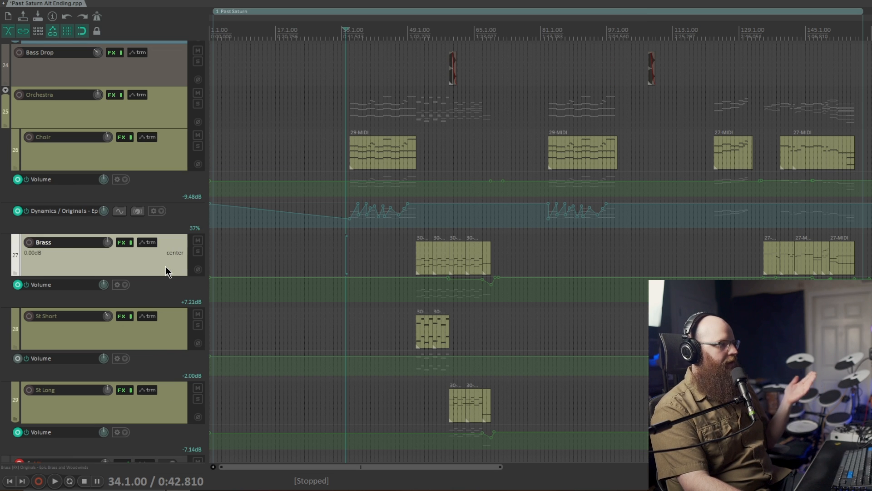
click(160, 341)
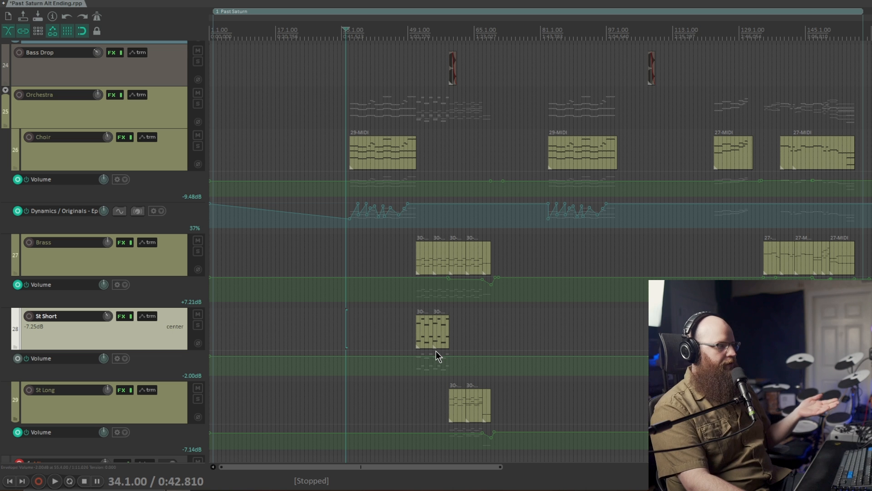
click(126, 413)
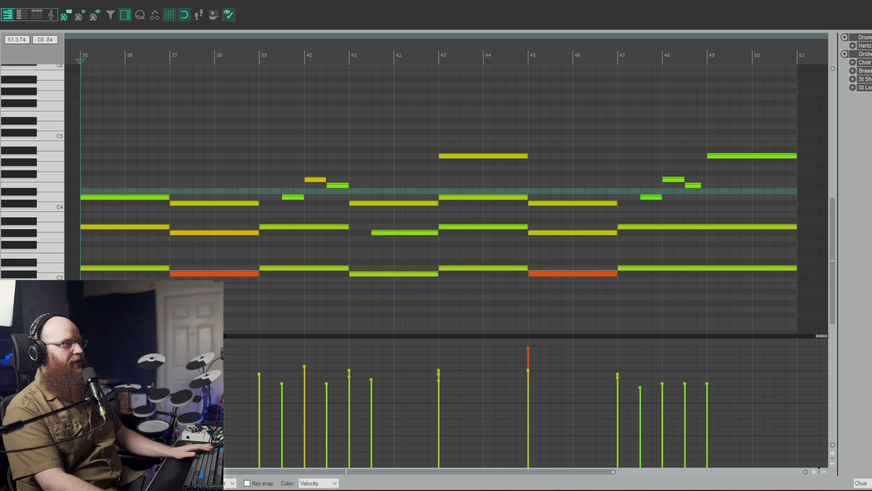
Play back the first Choir MIDI item from measure 35 and audition a low note on the piano roll keyboard
key(Escape)
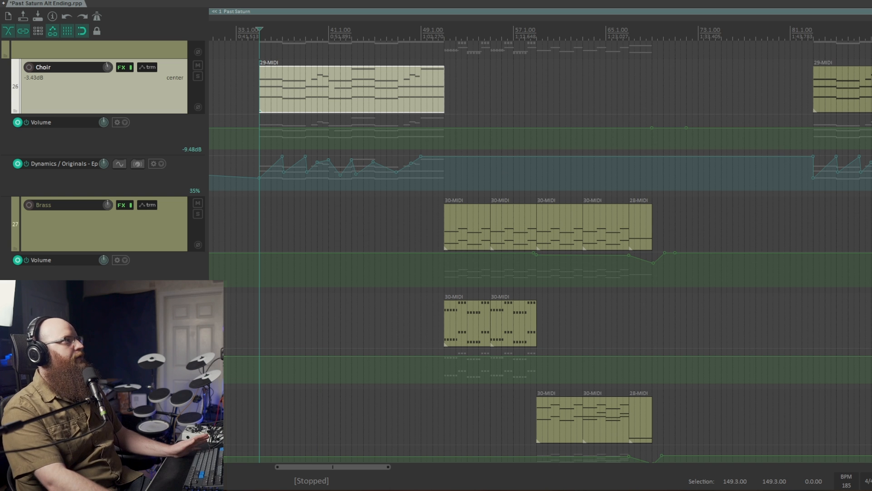
key(space)
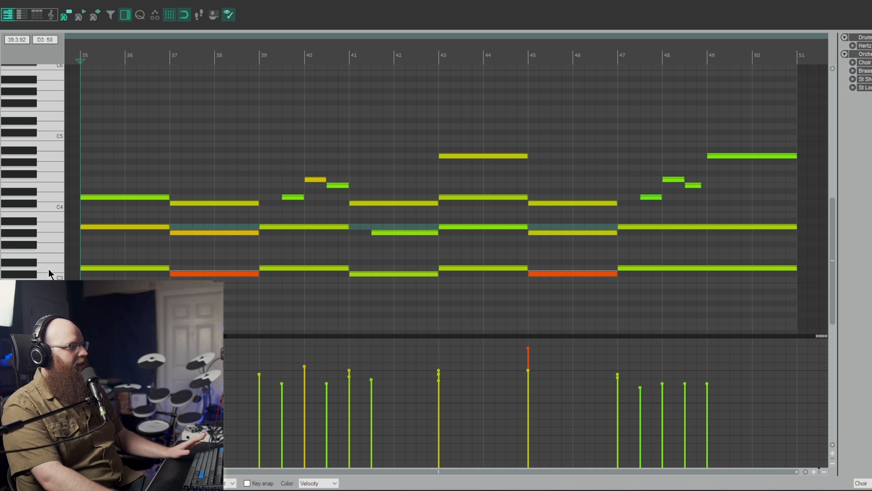
click(48, 268)
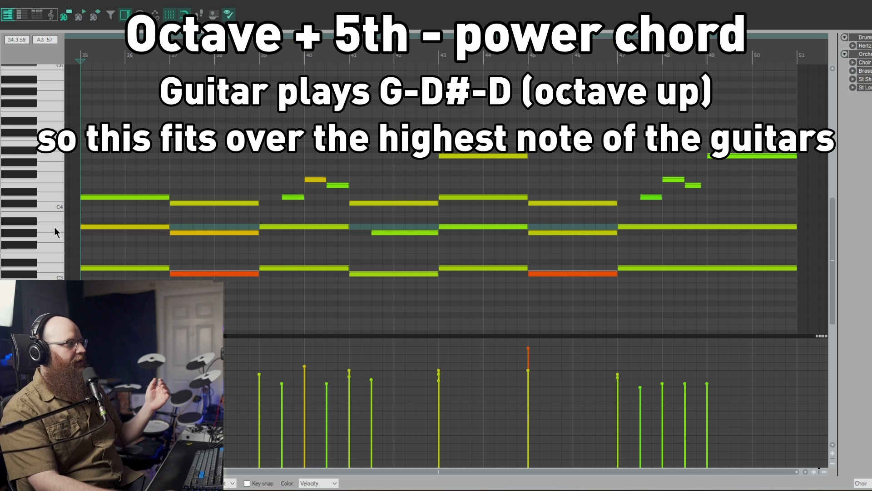
key(space)
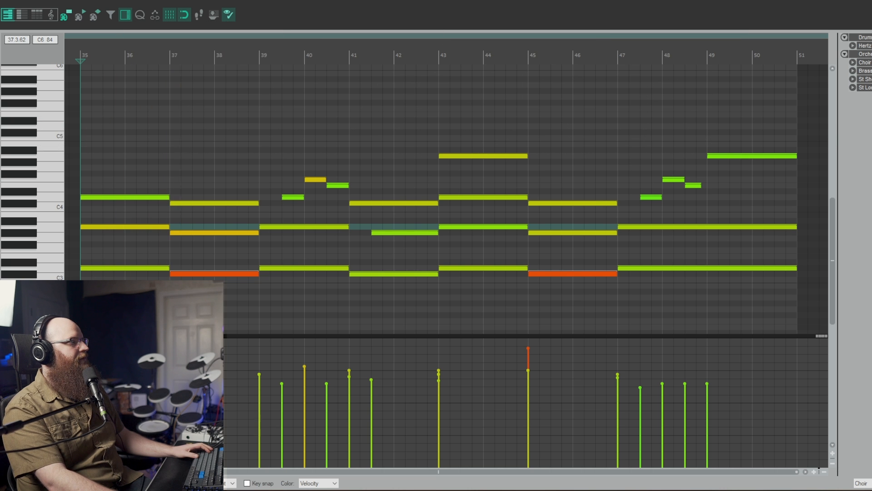
key(space)
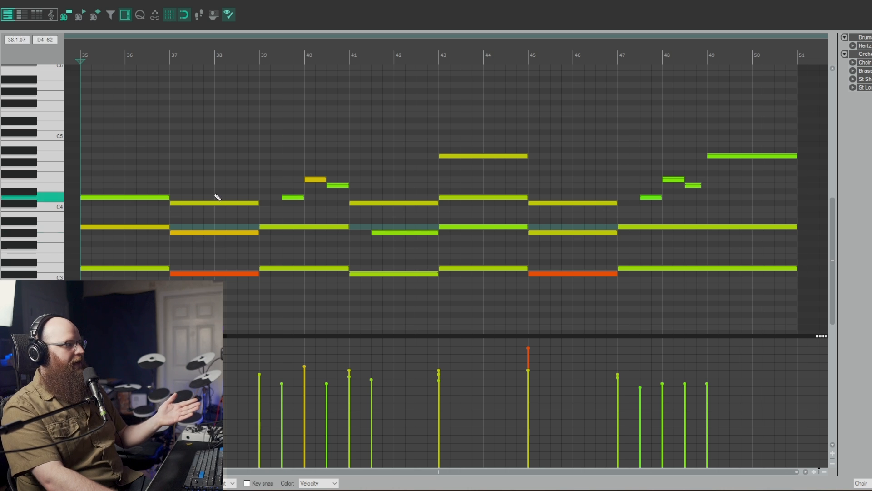
Play the Choir part from measure 39, and replay it from measure 35
click(258, 220)
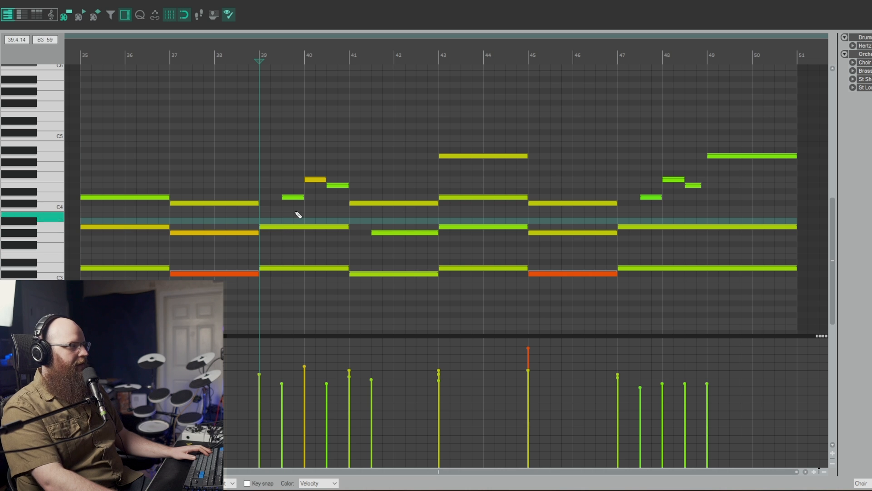
key(space)
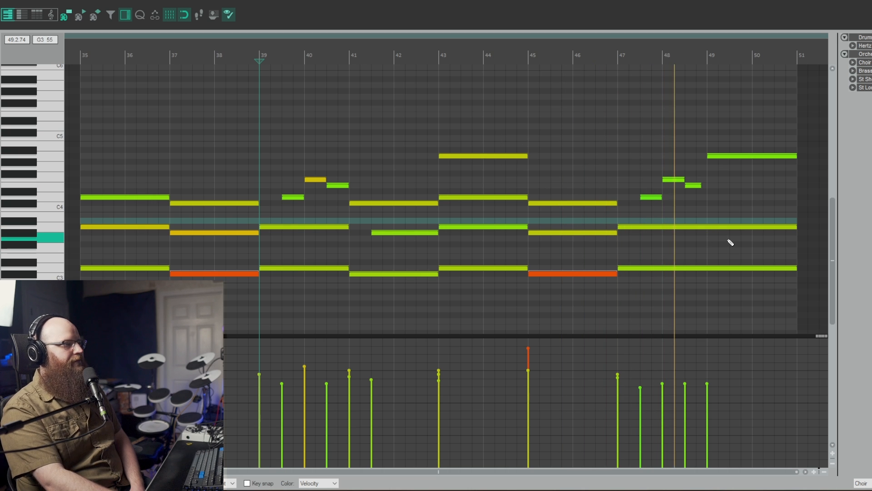
key(space)
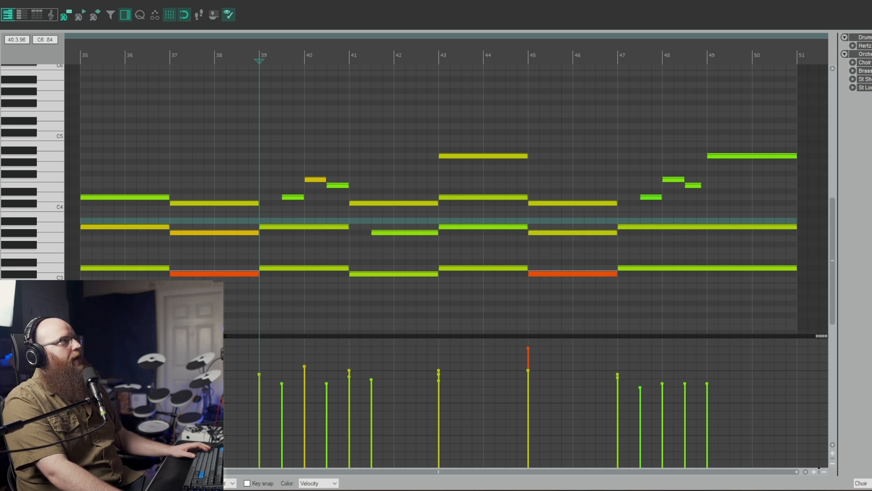
click(80, 56)
key(space)
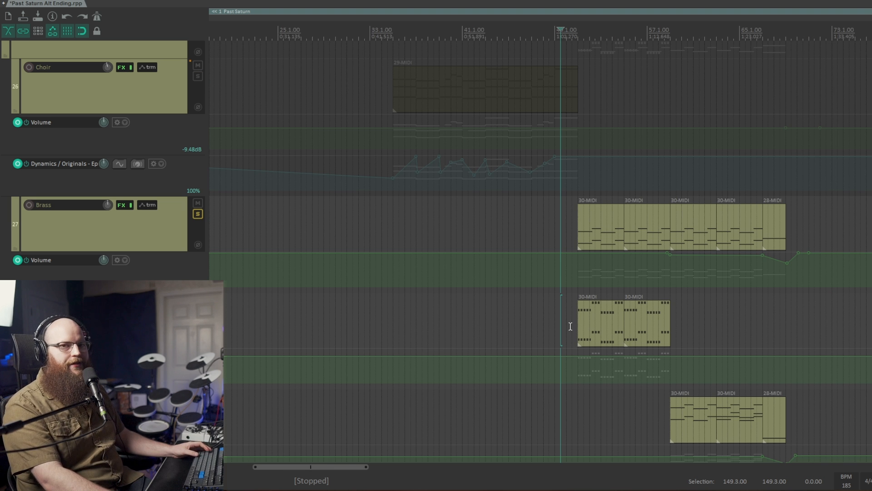
Open the first Brass MIDI item at measure 51 to view its notes
drag(344, 473, 370, 475)
click(414, 336)
scroll(403, 416, up, 2)
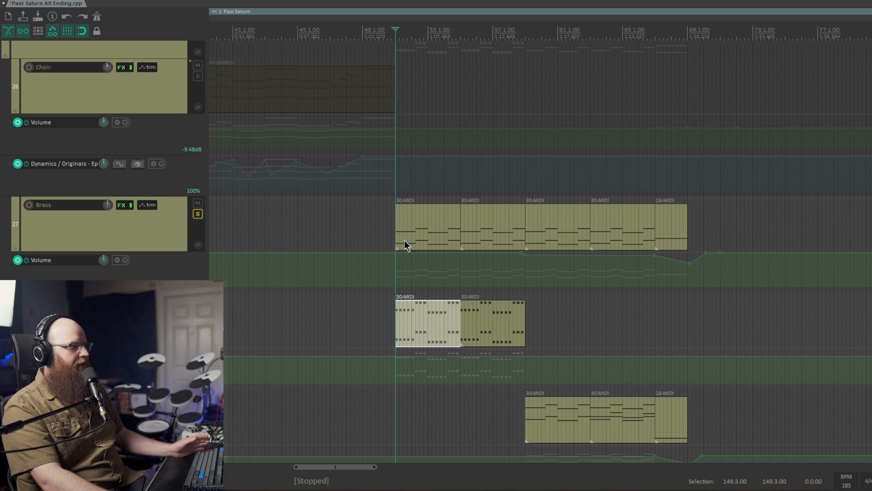
click(391, 240)
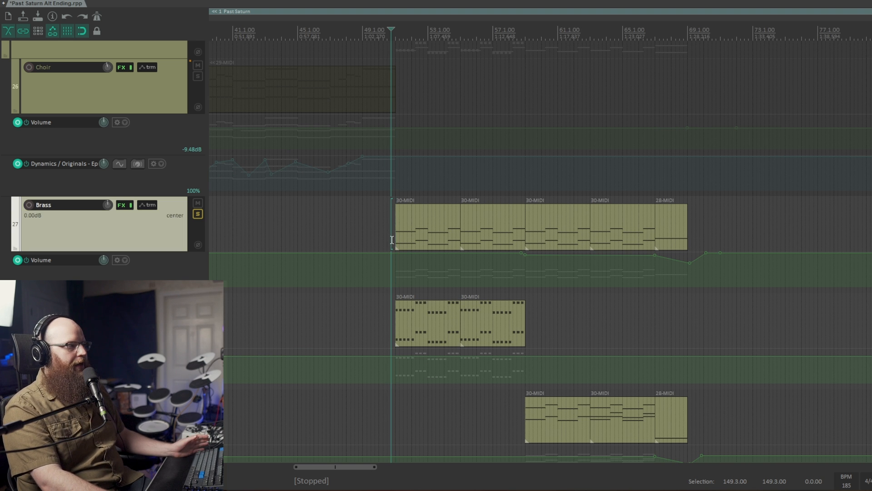
double_click(399, 241)
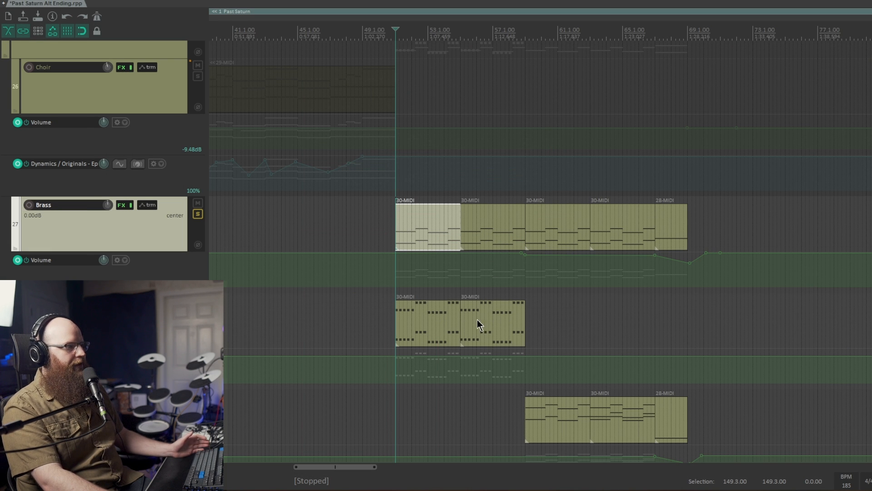
View the notes of the first St Short MIDI item and of the St Long item at measure 59
double_click(460, 325)
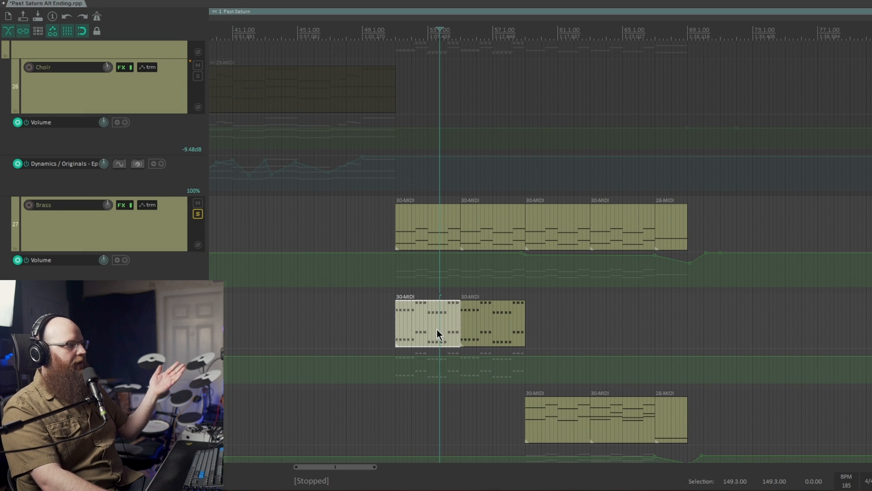
double_click(537, 407)
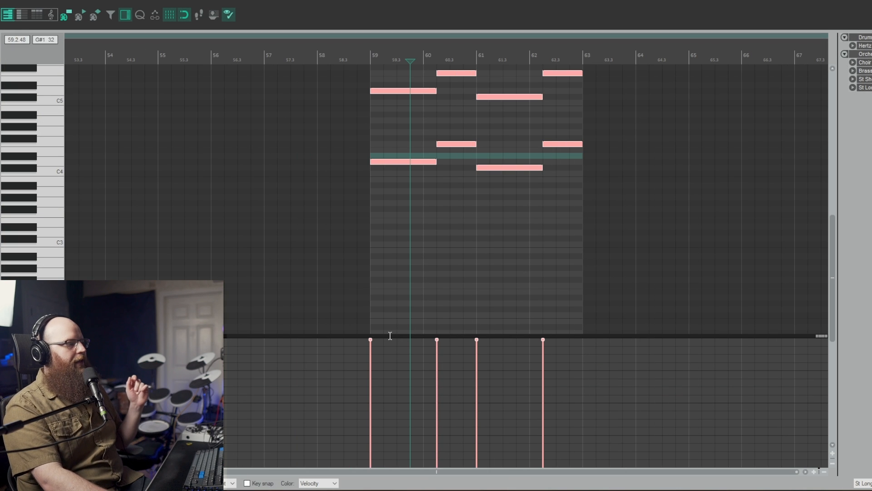
drag(426, 473, 445, 472)
drag(833, 263, 846, 237)
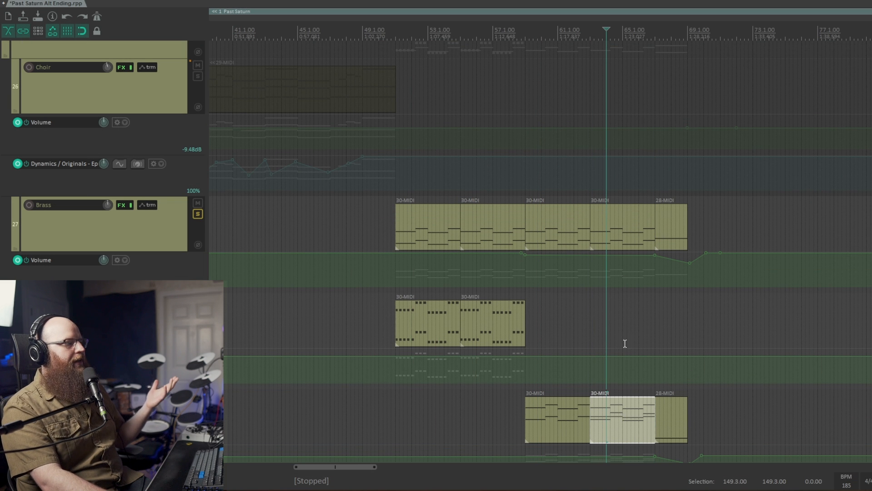
Open the second St Long MIDI item and play its chords from measure 63
double_click(602, 418)
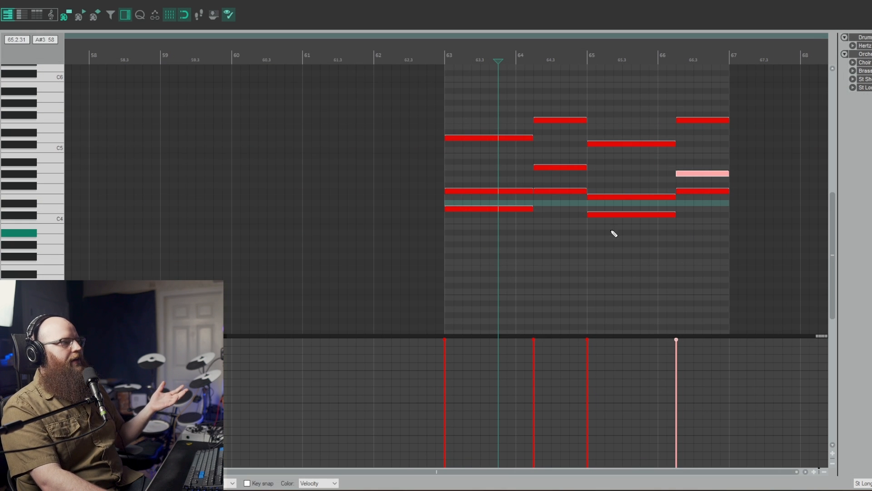
click(444, 59)
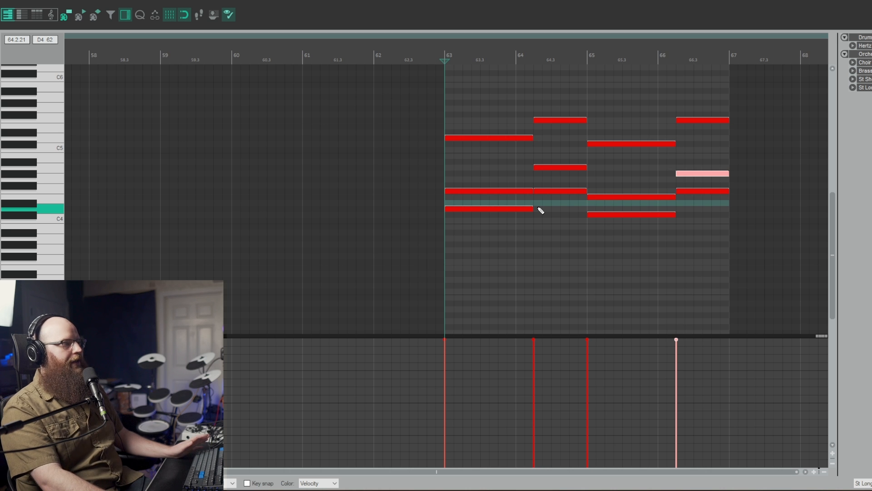
key(space)
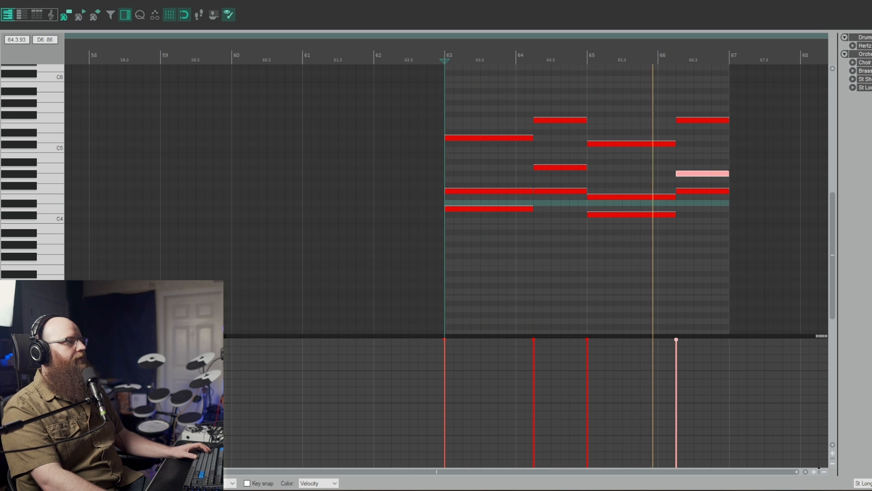
key(space)
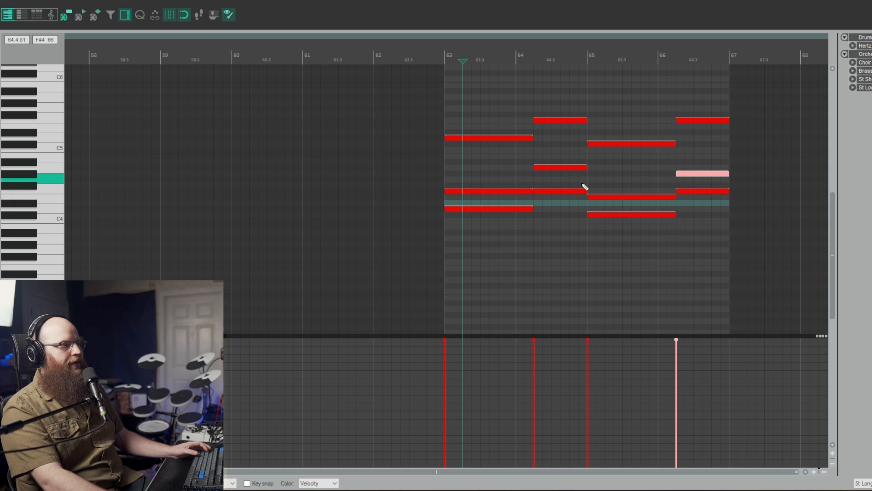
Select each of the four St Long chords between measures 63 and 67 in turn and audition the harmony
mouse_move(495, 192)
mouse_down()
mouse_move(506, 168)
mouse_move(494, 190)
mouse_up()
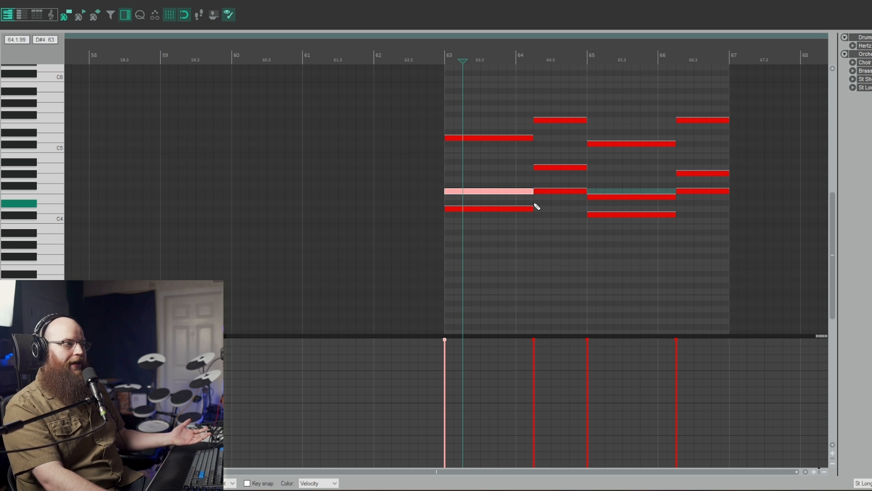
click(449, 171)
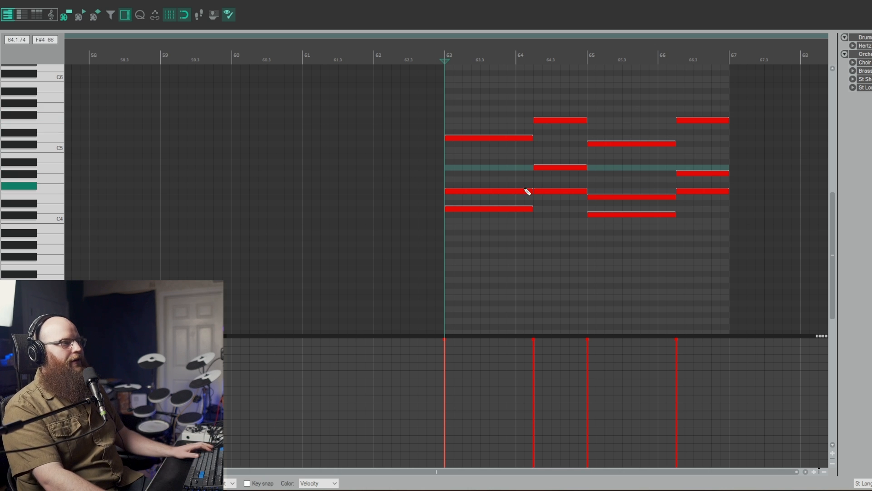
drag(532, 210, 487, 138)
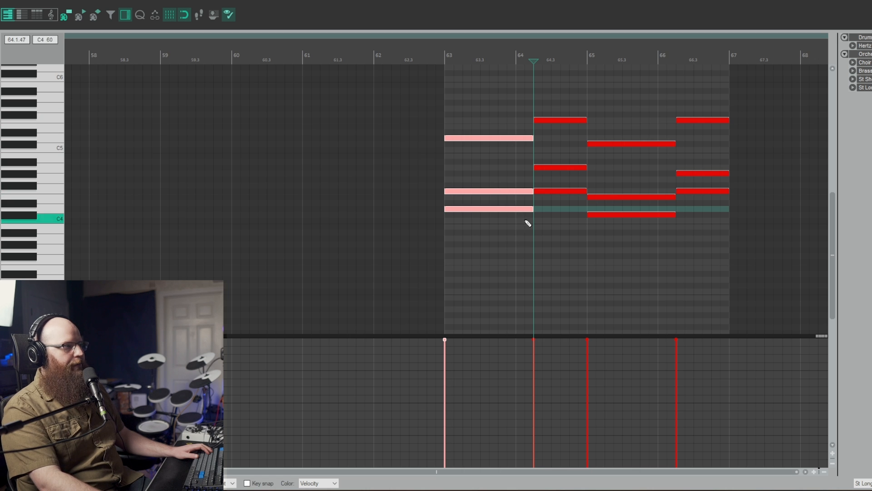
drag(561, 92, 567, 227)
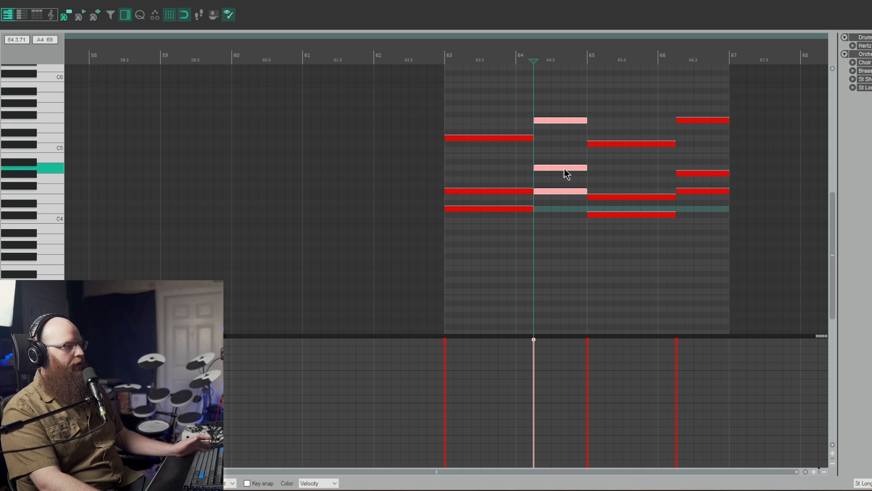
drag(626, 104, 647, 231)
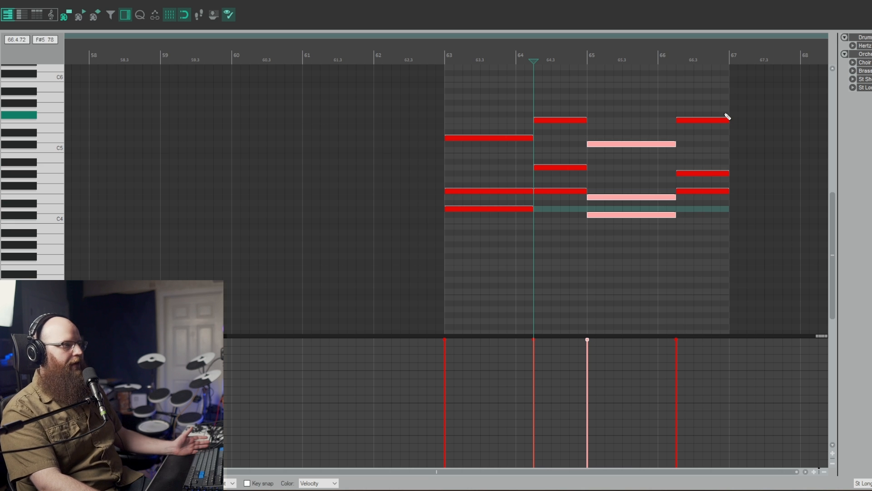
drag(705, 102, 696, 174)
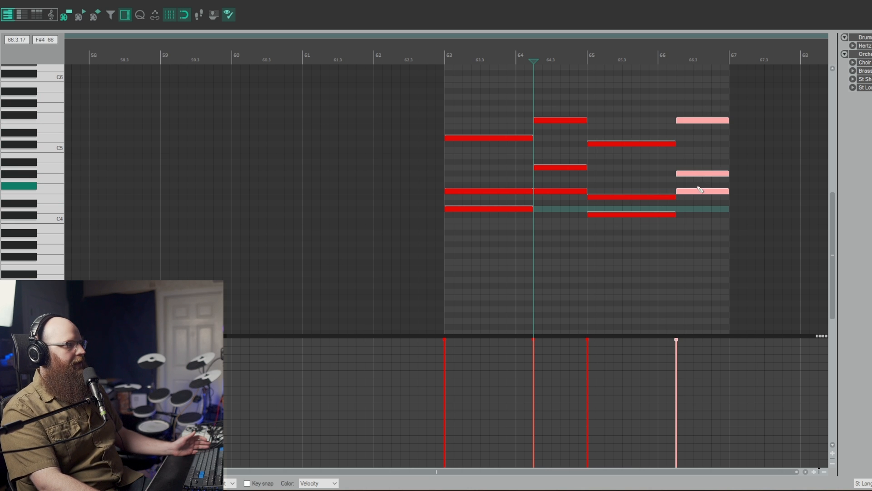
key(space)
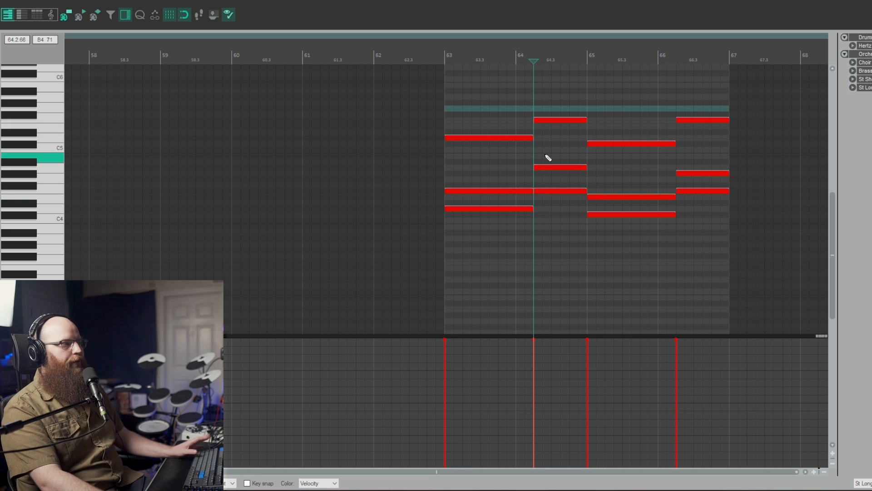
Try the last chord's middle note at A4 in playback from measure 63, and lower it back to G#4
drag(709, 173, 704, 172)
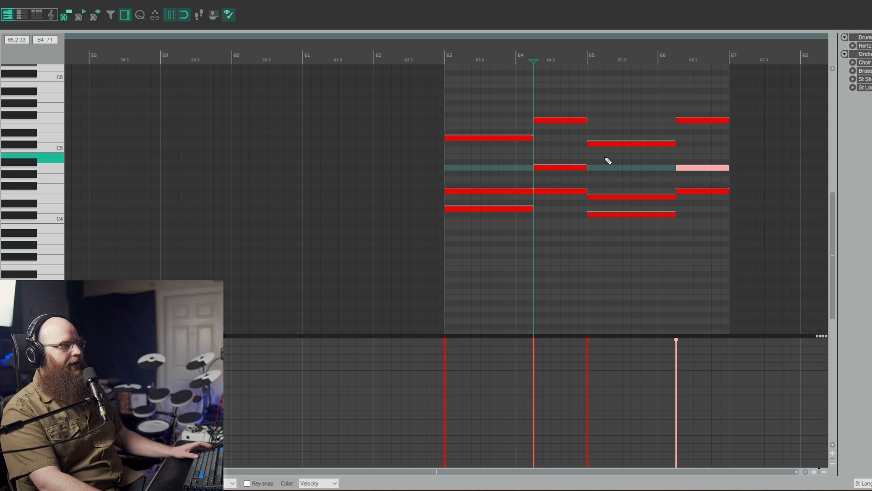
click(445, 60)
key(space)
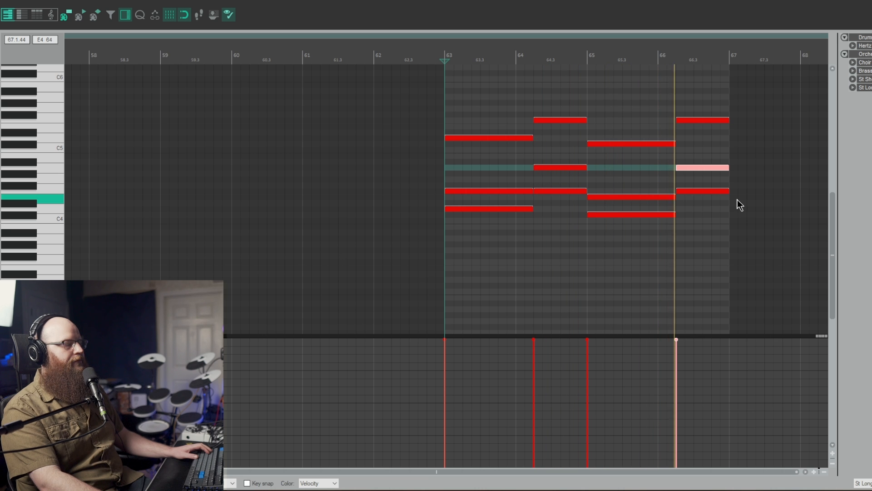
key(space)
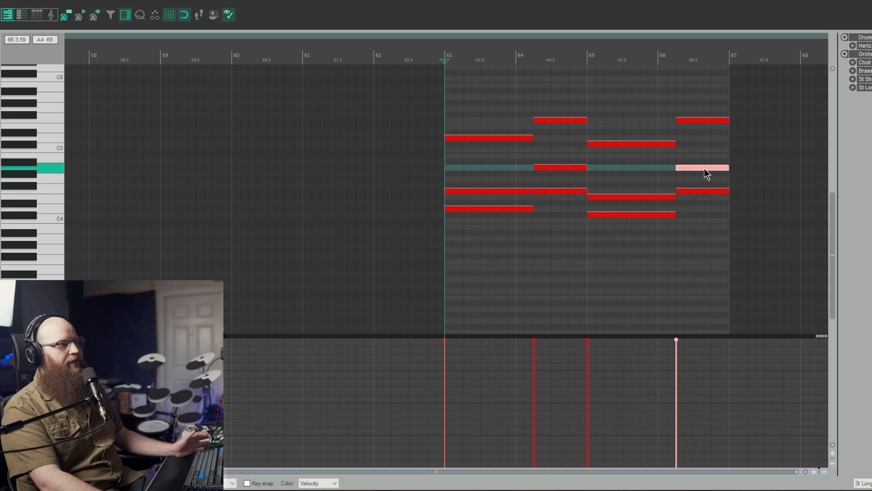
key(Down)
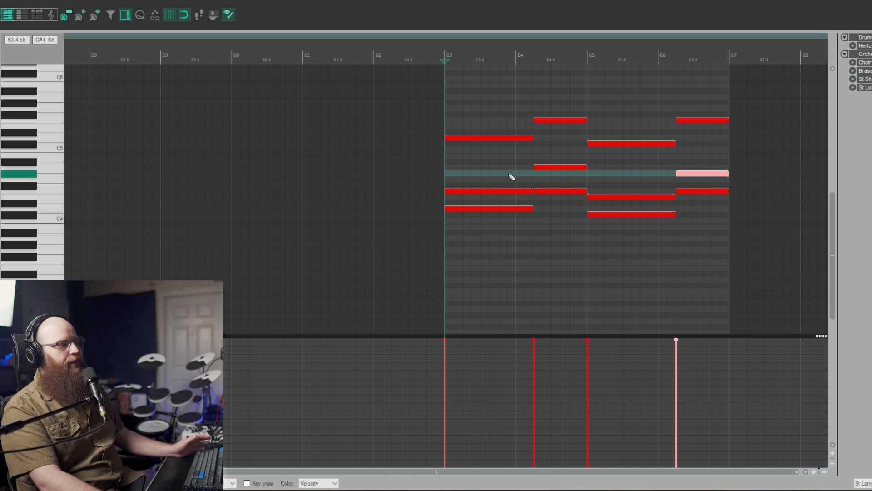
Compare the second and fourth St Long chords by selecting each in turn, and play from the second chord at measure 64
click(536, 157)
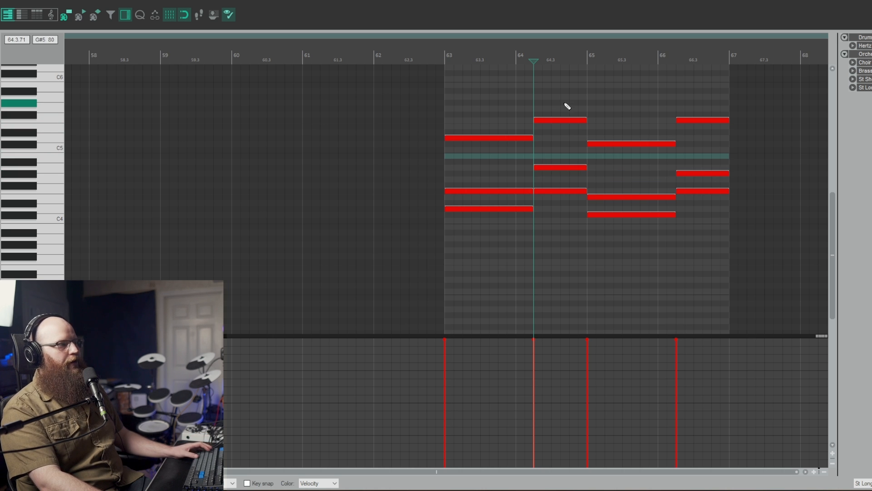
drag(568, 96, 564, 215)
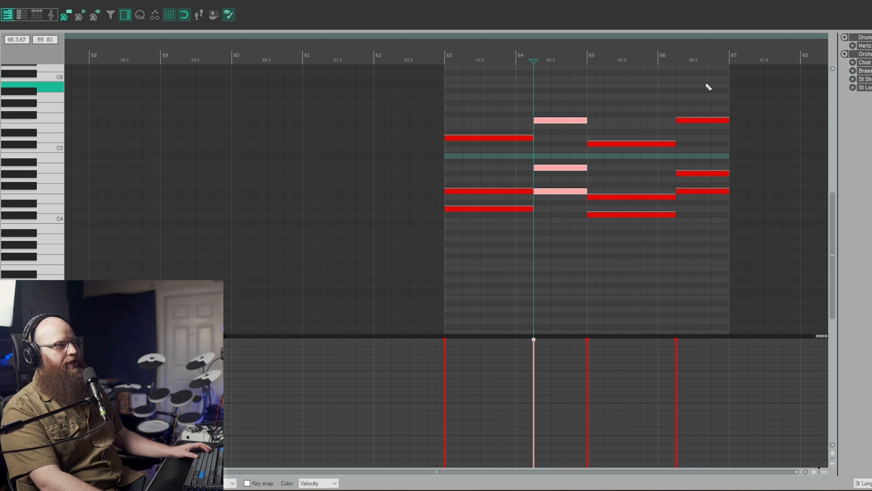
drag(708, 87, 695, 246)
key(space)
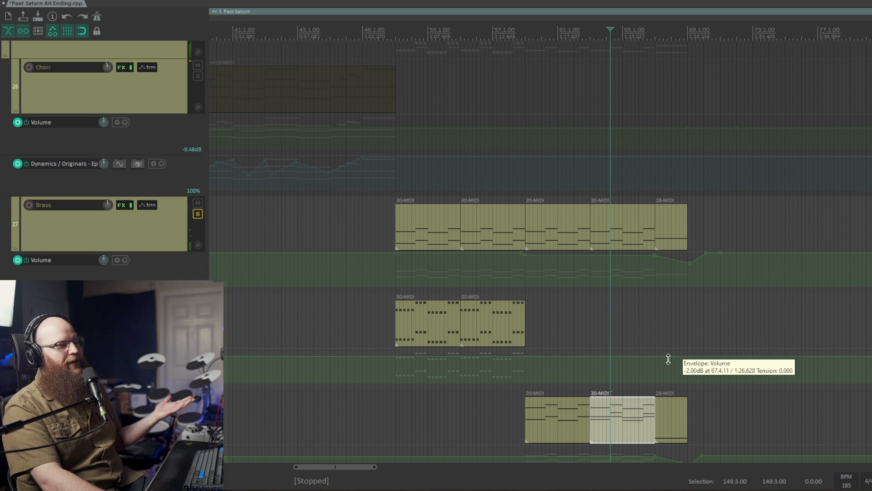
Select the closing Brass item at measure 67 and play the Brass and St Long ending from there
click(654, 328)
scroll(706, 322, up, 3)
click(578, 229)
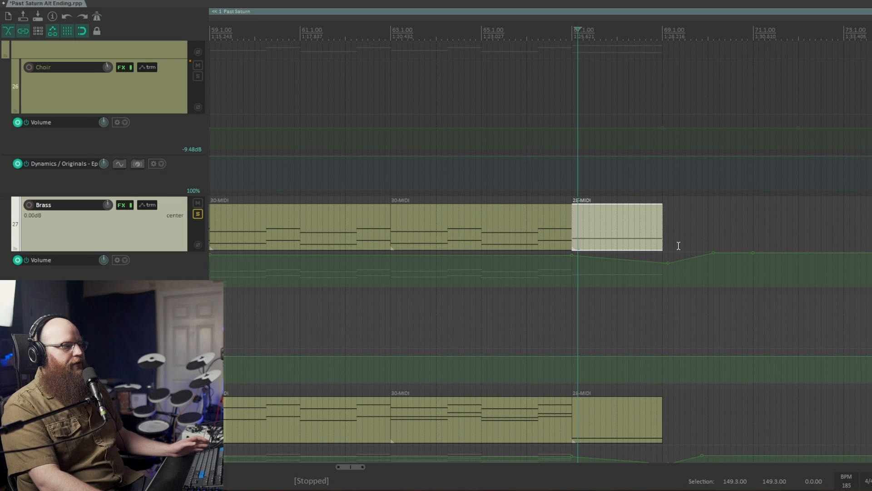
scroll(678, 398, down, 2)
scroll(541, 245, down, 3)
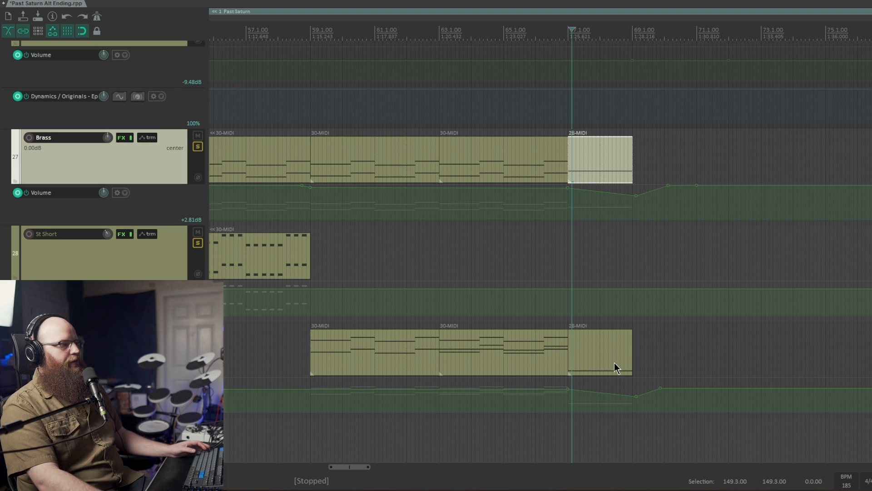
scroll(644, 276, down, 4)
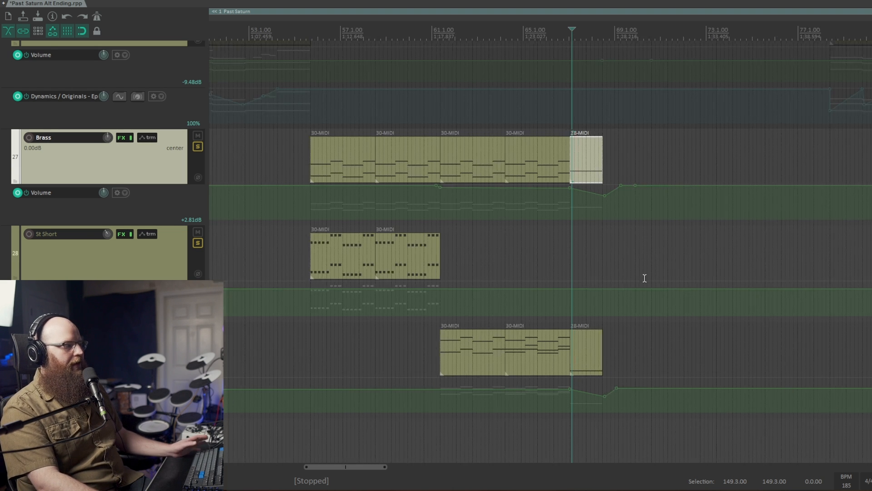
key(space)
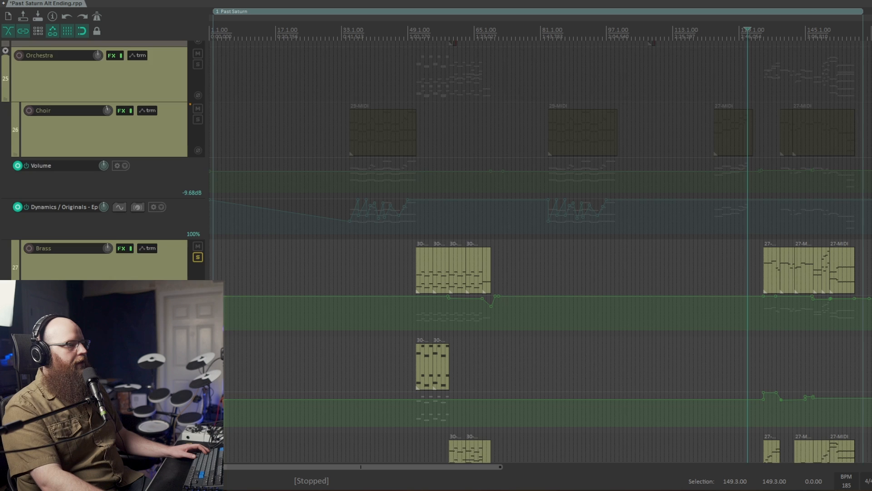
Place the edit cursor shortly before the Choir item at measure 123 and solo the Choir track
scroll(540, 245, down, 3)
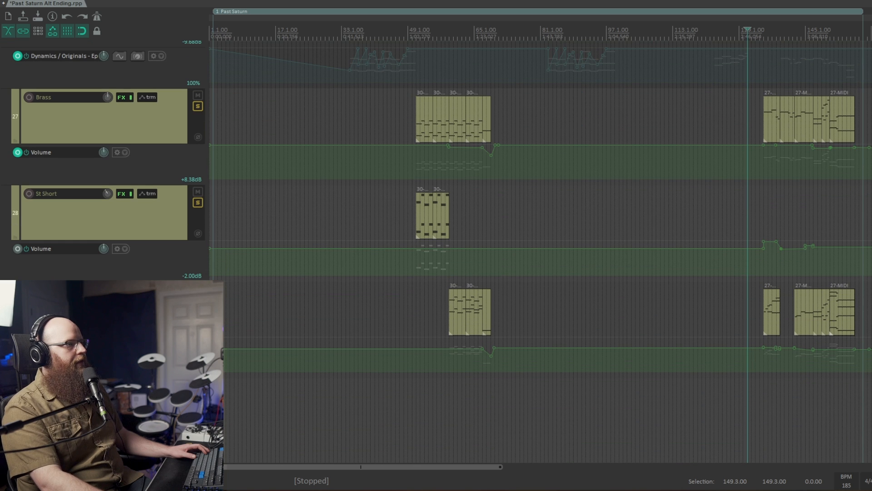
click(752, 209)
scroll(833, 238, up, 4)
scroll(541, 245, up, 6)
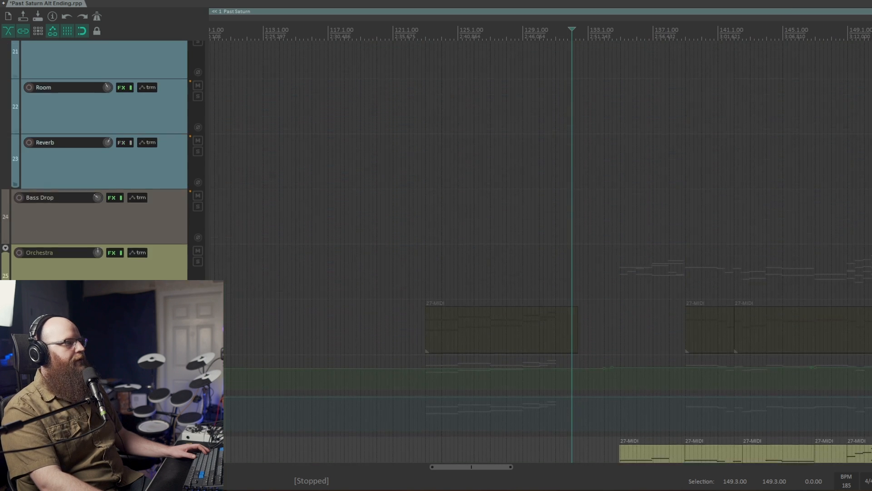
scroll(540, 246, down, 4)
click(414, 117)
click(199, 104)
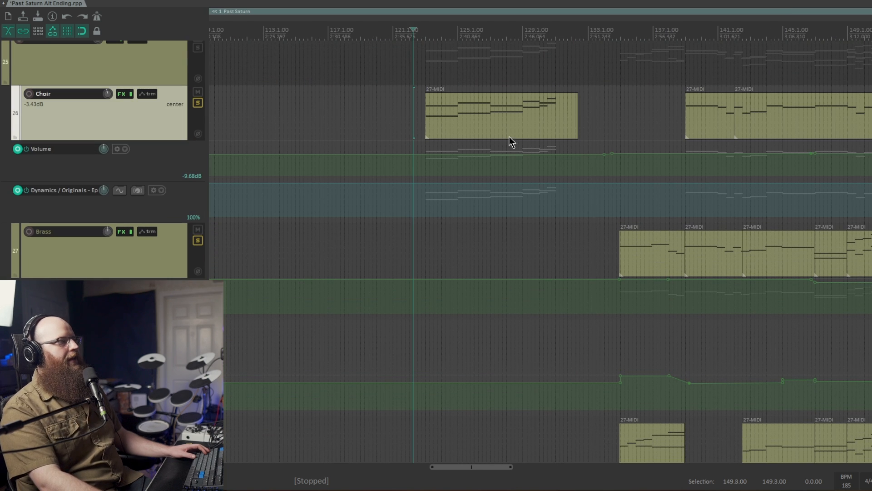
Open the Choir MIDI item at measure 123 and play its two-note harmonies through measure 131
click(500, 127)
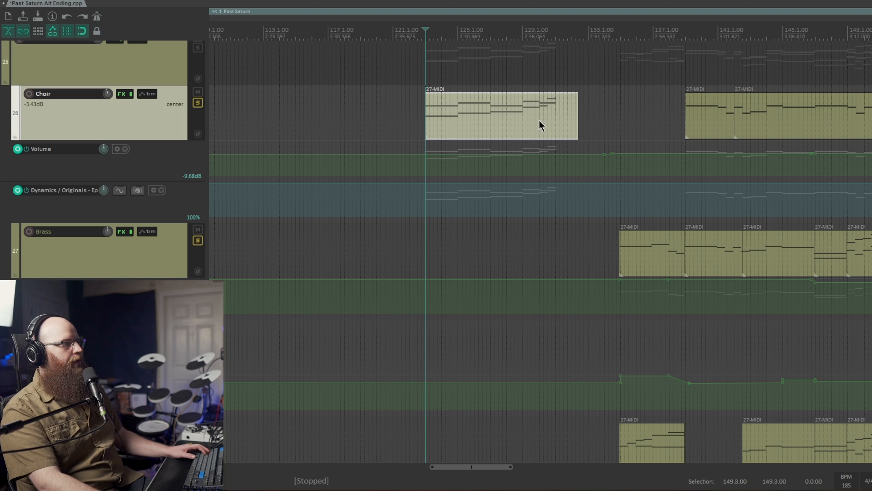
double_click(430, 117)
key(space)
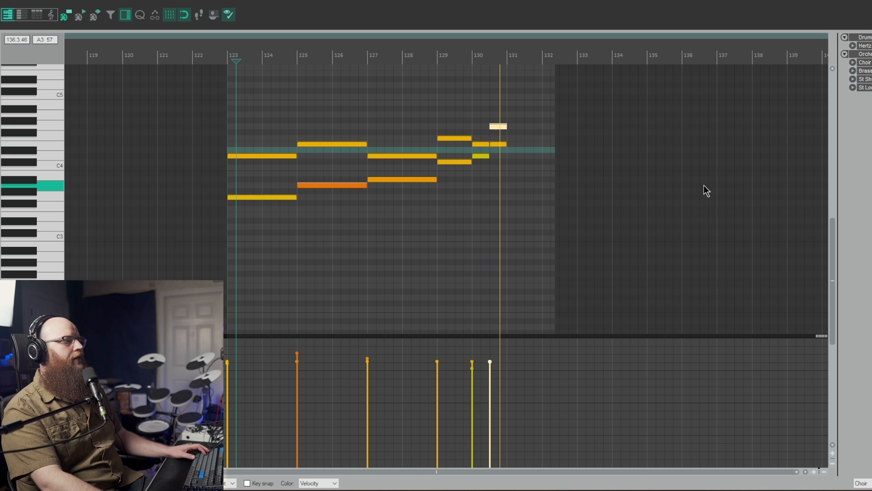
key(space)
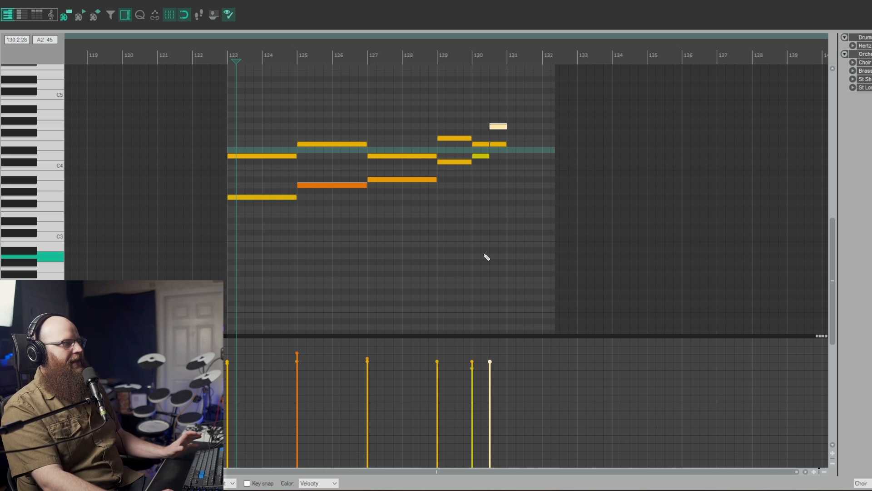
Examine the intervals of the Choir harmonies from measure 123 to 131, selecting the first ones
click(276, 144)
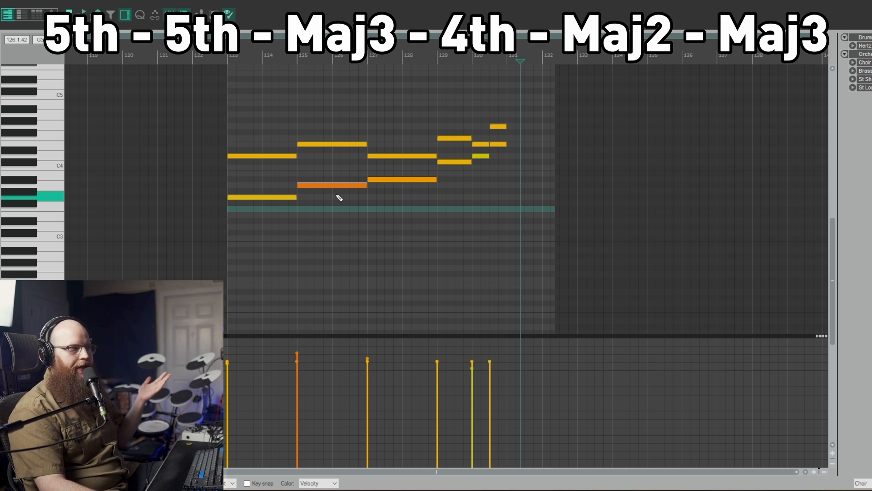
scroll(332, 193, up, 3)
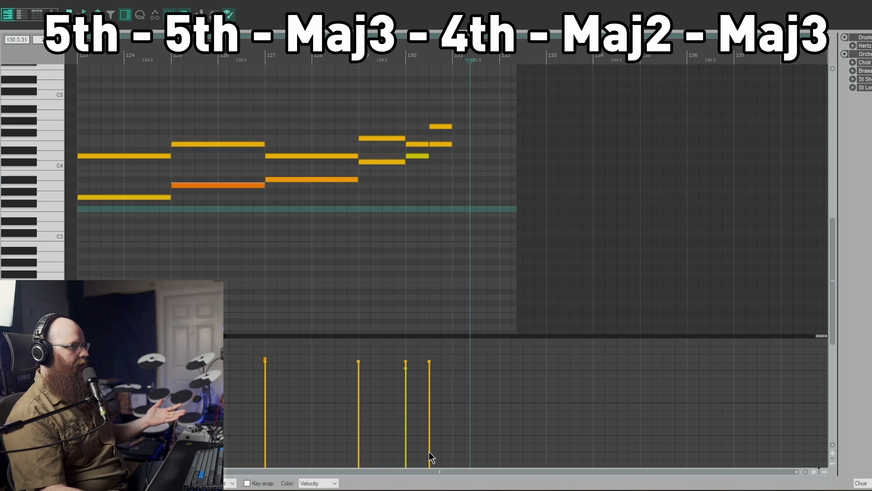
drag(387, 472, 286, 472)
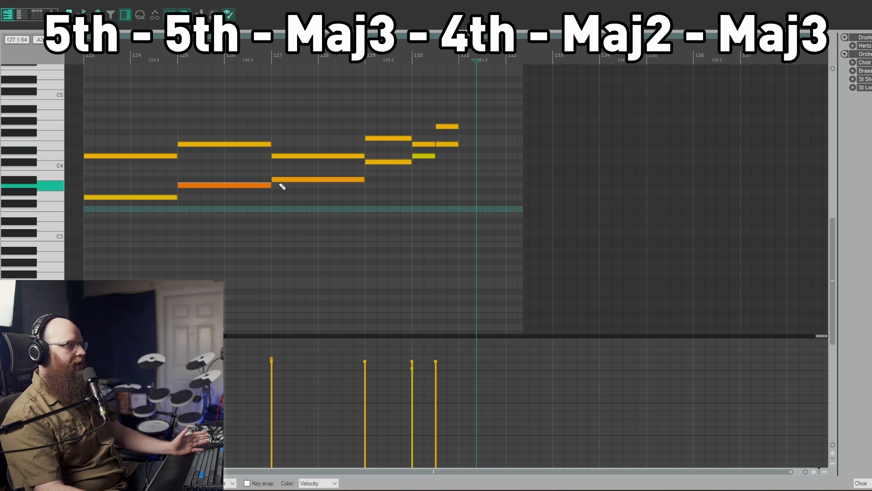
drag(83, 97, 259, 204)
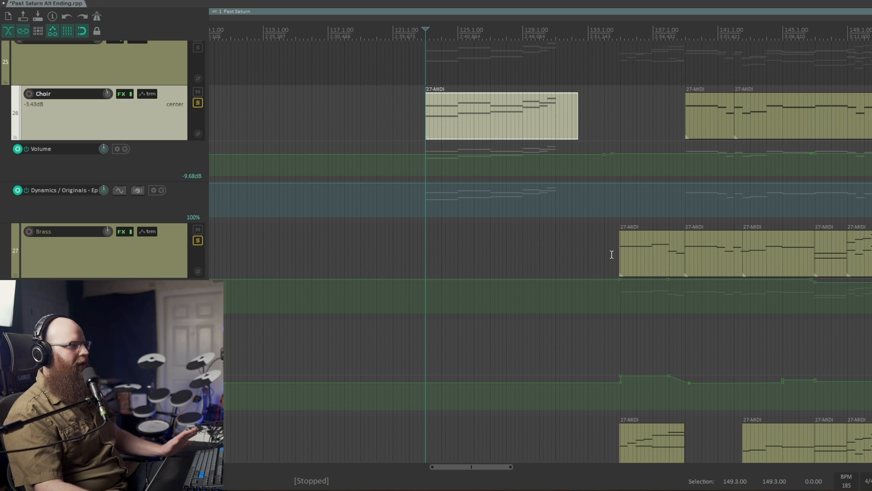
Play the full mix from just before measure 119 and follow the Choir entry at measure 123
click(611, 254)
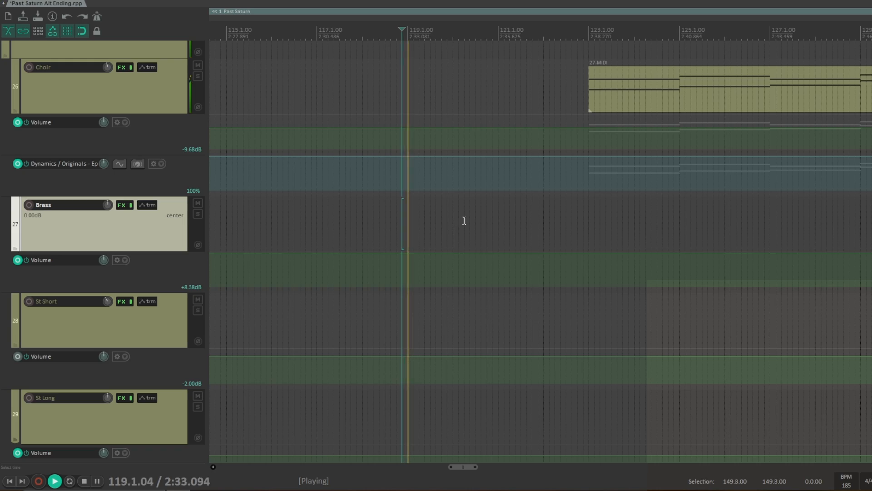
drag(461, 467, 473, 468)
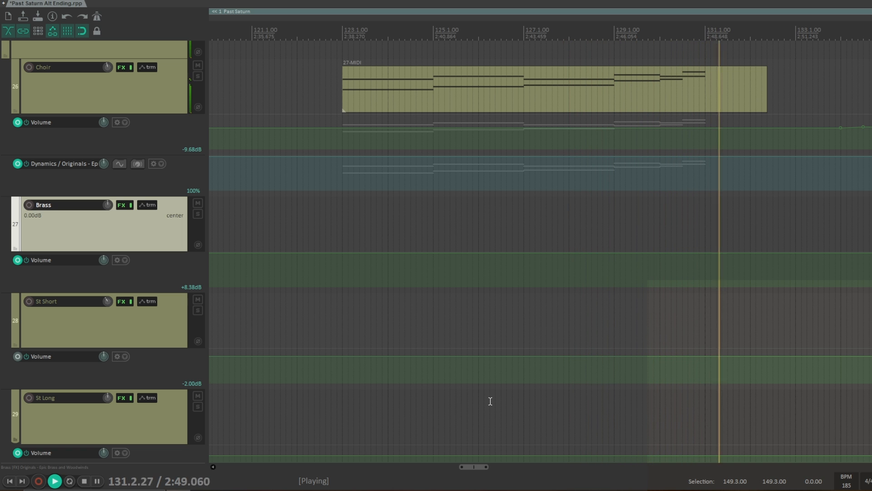
scroll(403, 370, down, 6)
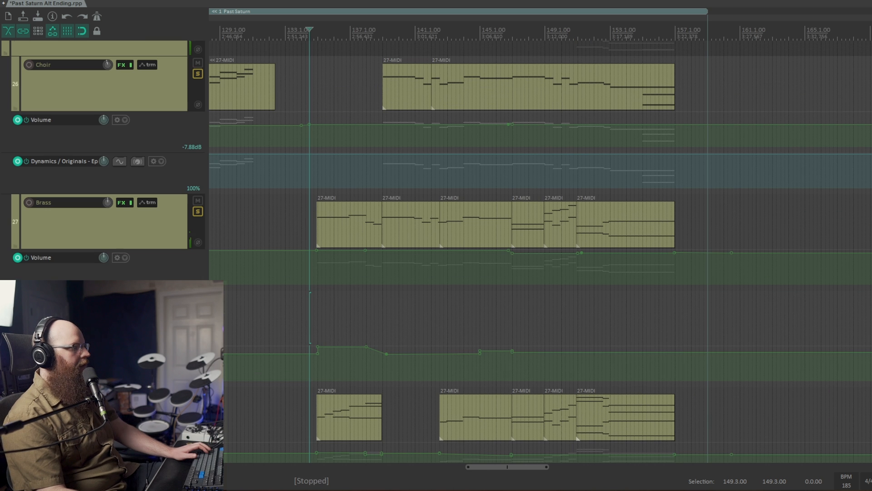
Turn off solo on the Brass and Choir tracks, and open and play the St Long item at measure 135
click(197, 211)
click(198, 74)
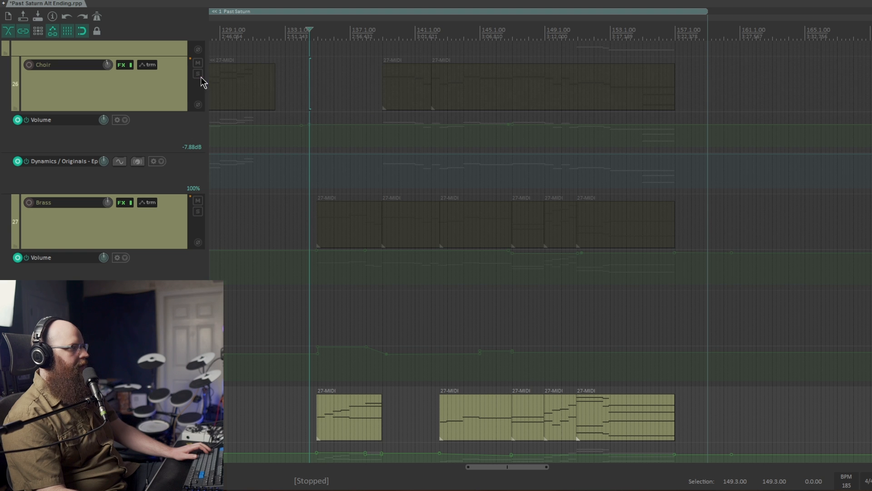
double_click(333, 421)
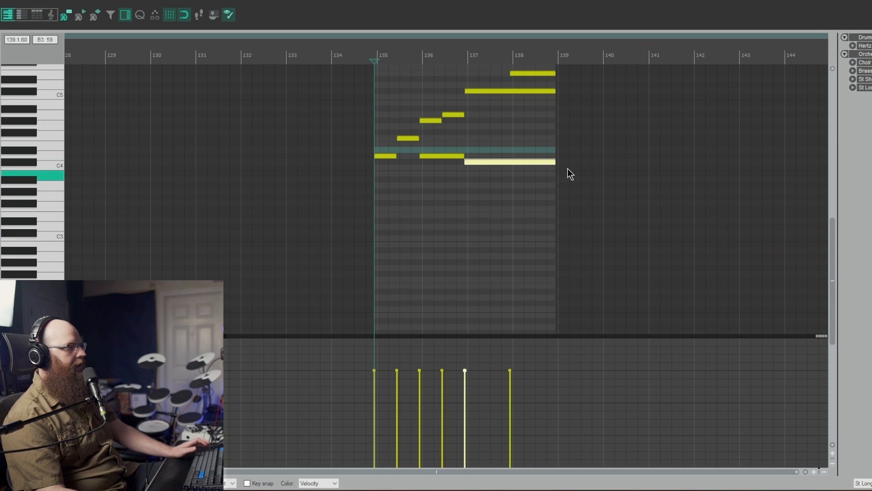
drag(838, 324, 835, 294)
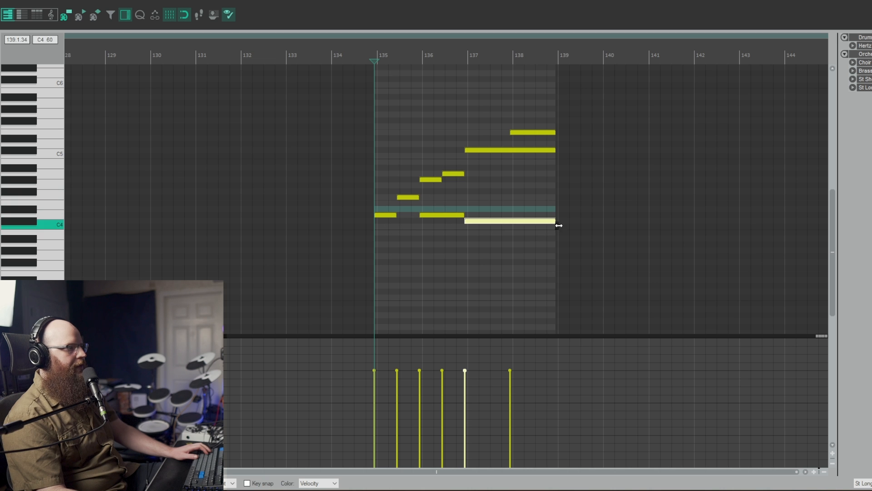
key(space)
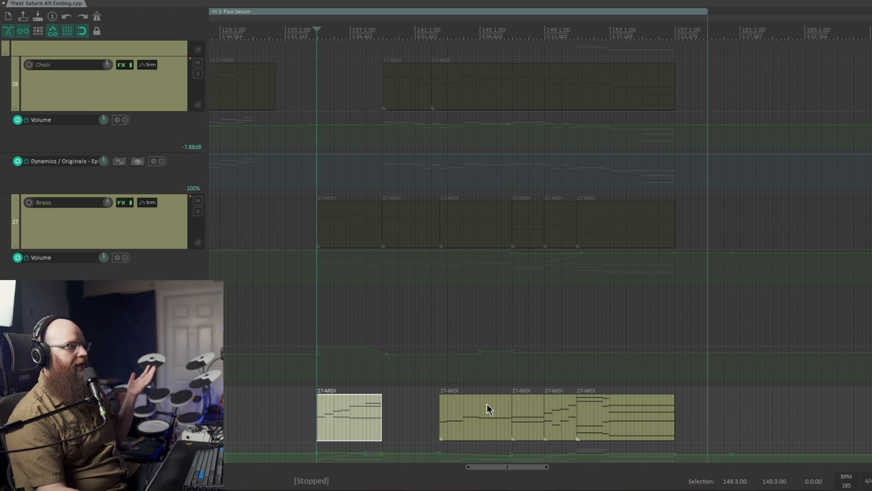
Open the St Long item starting in measure 142, inspect its four-note line up to measure 147, and close the editor
click(443, 419)
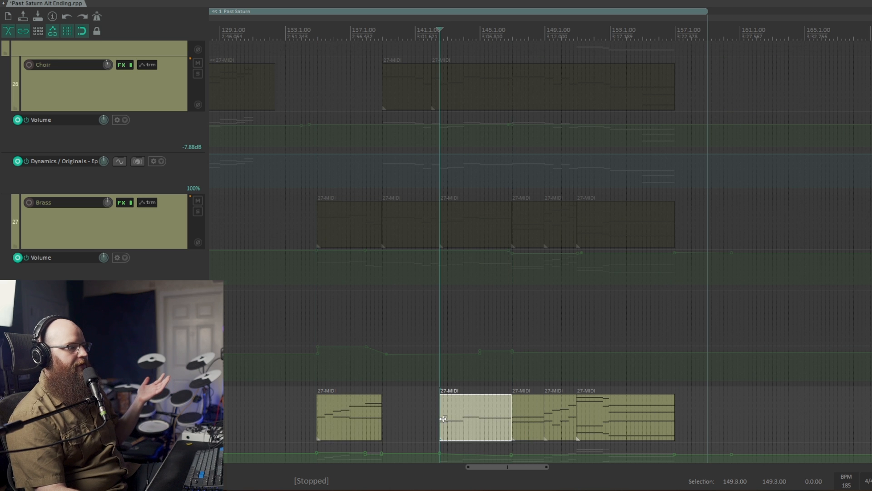
double_click(454, 419)
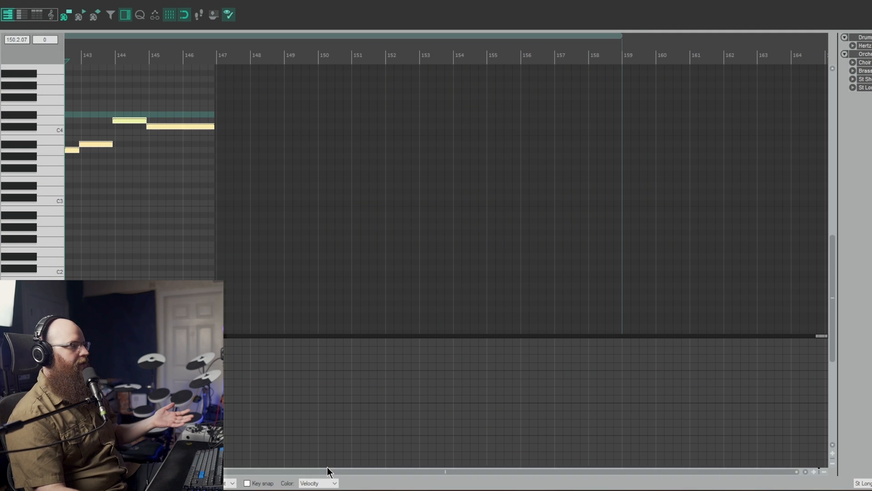
drag(340, 473, 246, 473)
scroll(101, 241, up, 2)
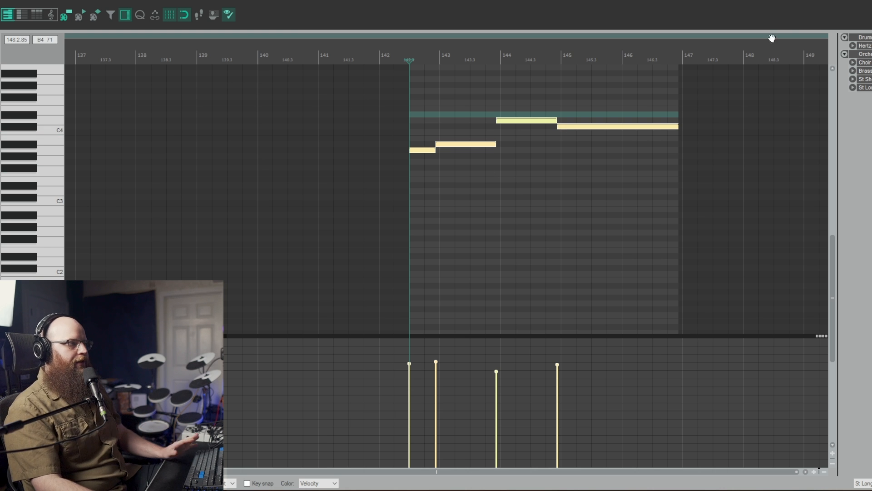
key(Escape)
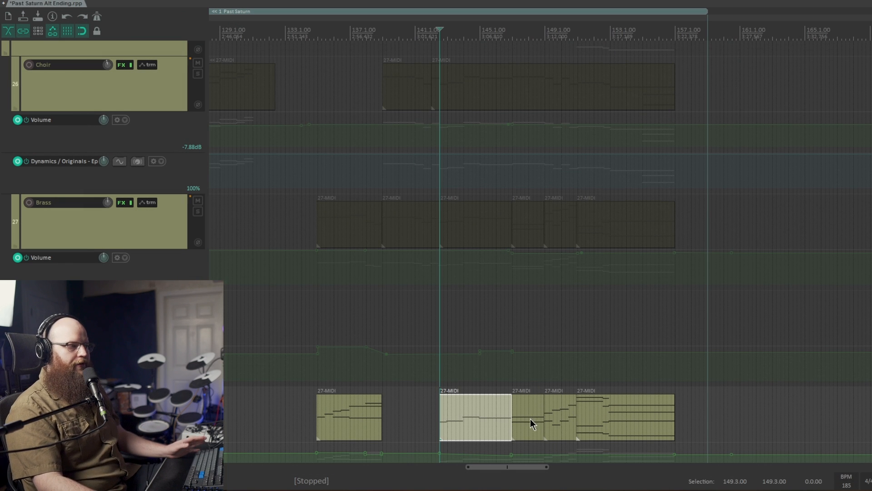
Open the combined St Long item spanning measures 142 to 157 and play its notes
double_click(577, 421)
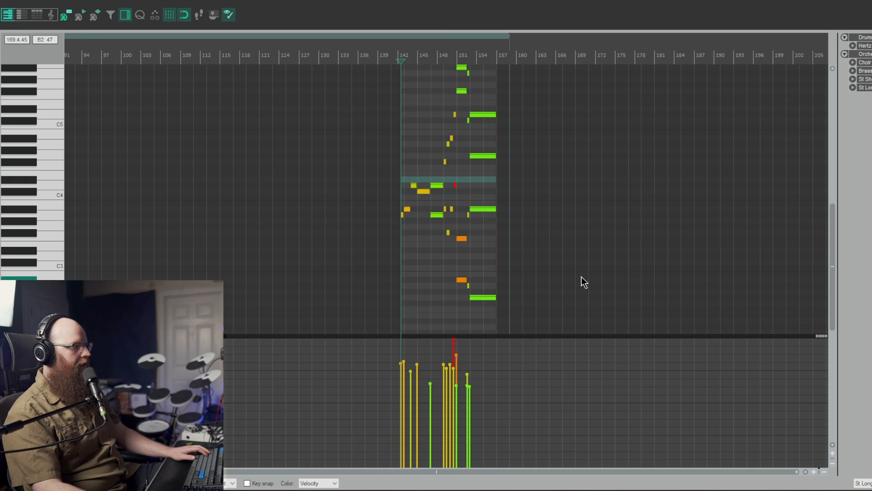
scroll(833, 317, up, 3)
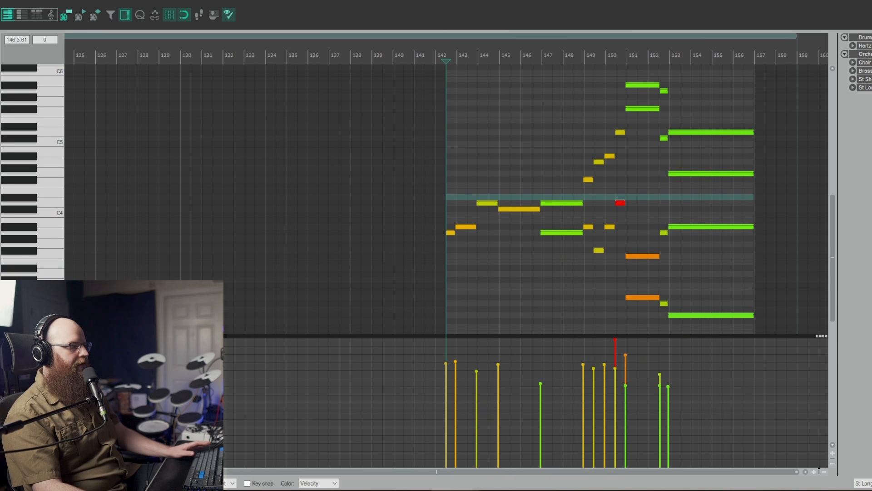
drag(451, 470, 491, 471)
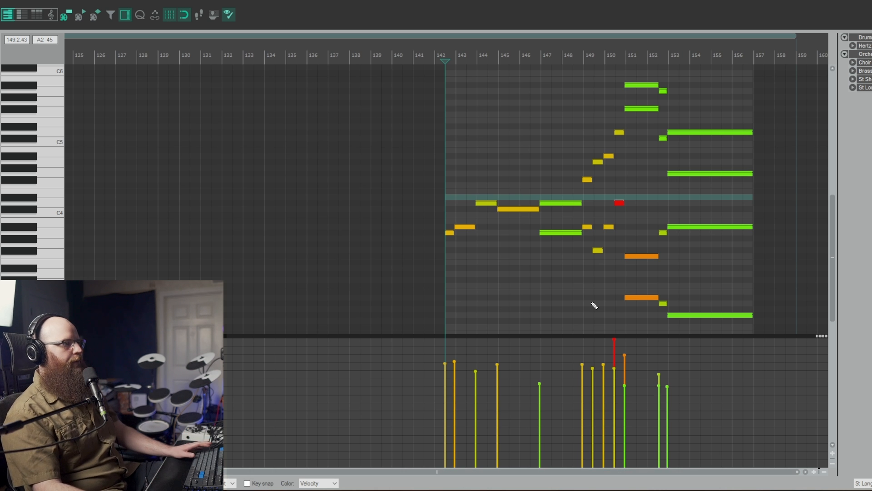
key(space)
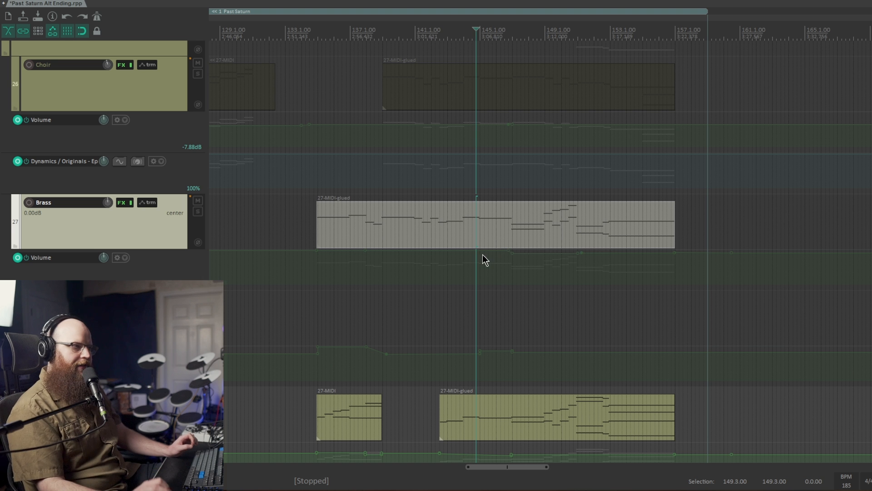
Open the glued Brass item spanning measures 135 to 157 and view all of its notes
double_click(334, 232)
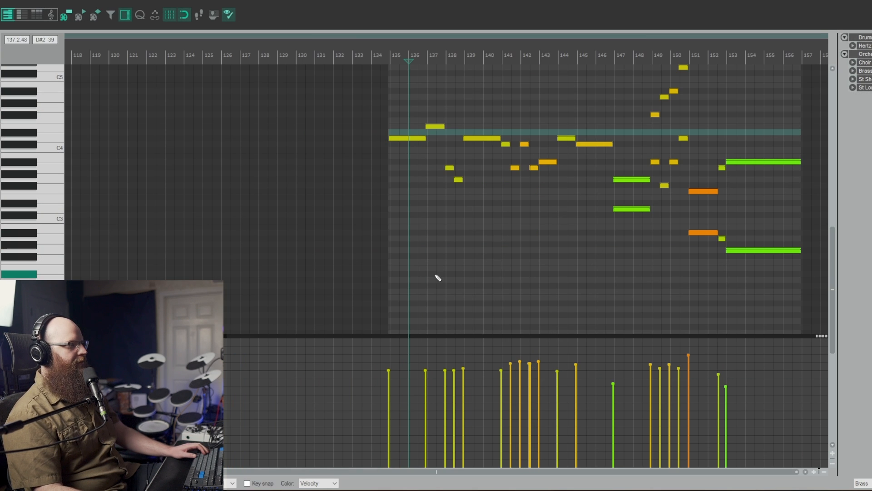
scroll(817, 302, up, 3)
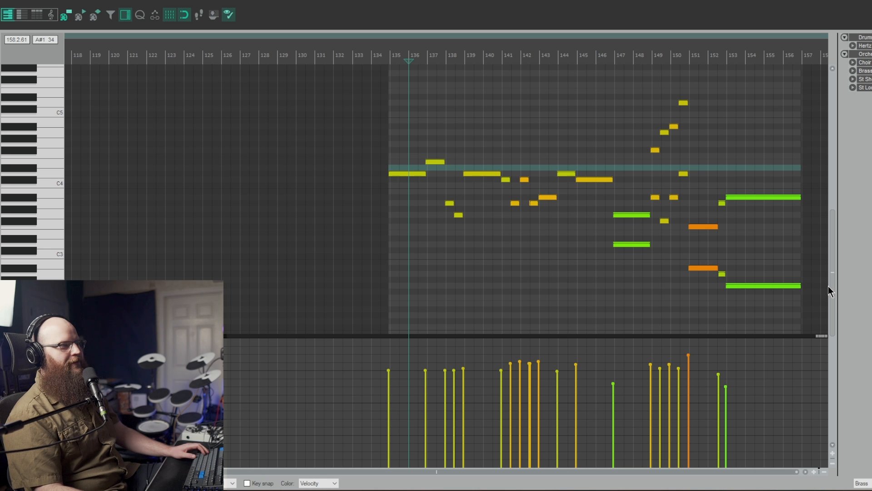
scroll(796, 298, up, 2)
drag(454, 471, 434, 465)
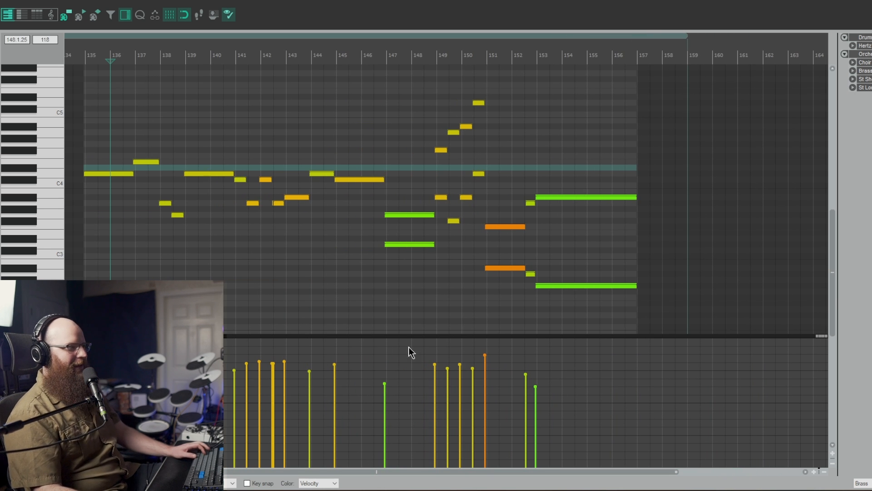
Close the Brass item's editor and play the soloed Brass part from measure 135
key(Escape)
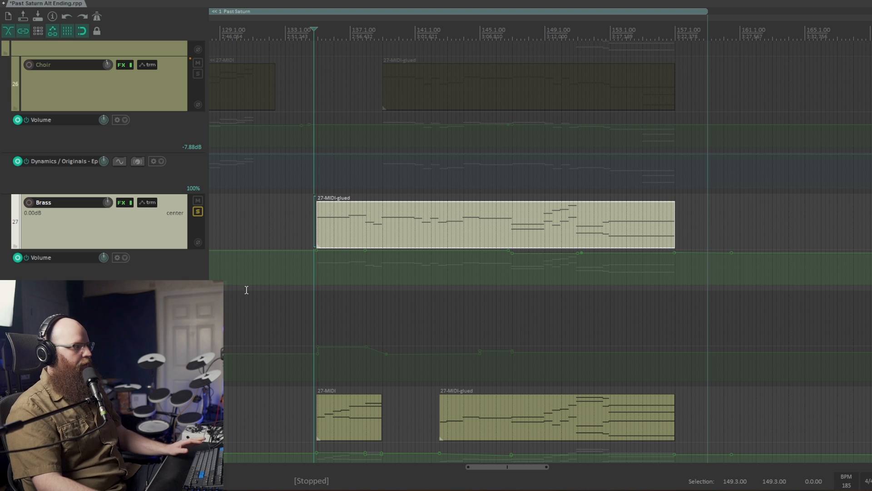
key(space)
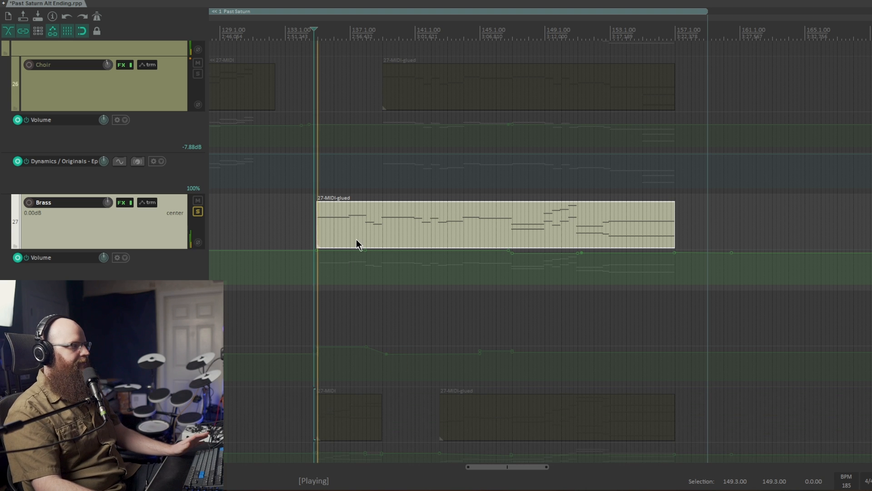
Open the glued Choir item spanning measures 139 to 157, view and play all of its notes, and close the editor
double_click(318, 232)
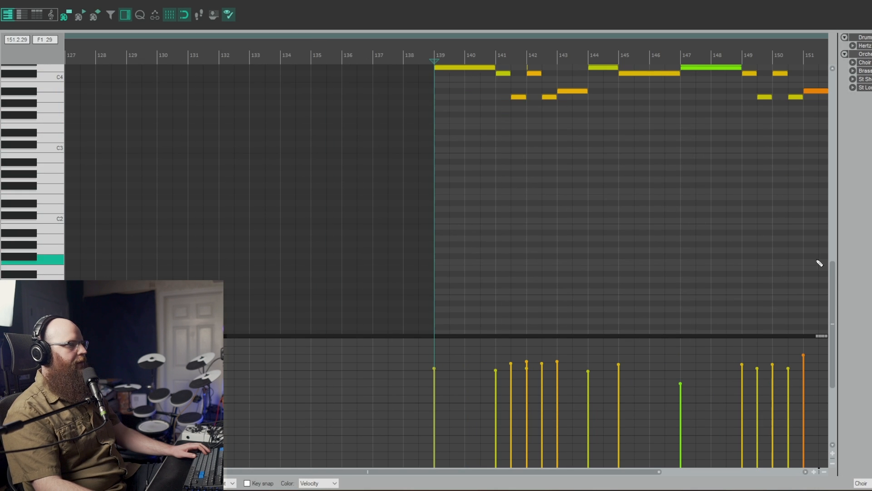
drag(835, 286, 841, 249)
mouse_move(532, 476)
mouse_down()
mouse_move(551, 478)
mouse_move(536, 476)
mouse_up()
drag(173, 120, 184, 142)
key(Delete)
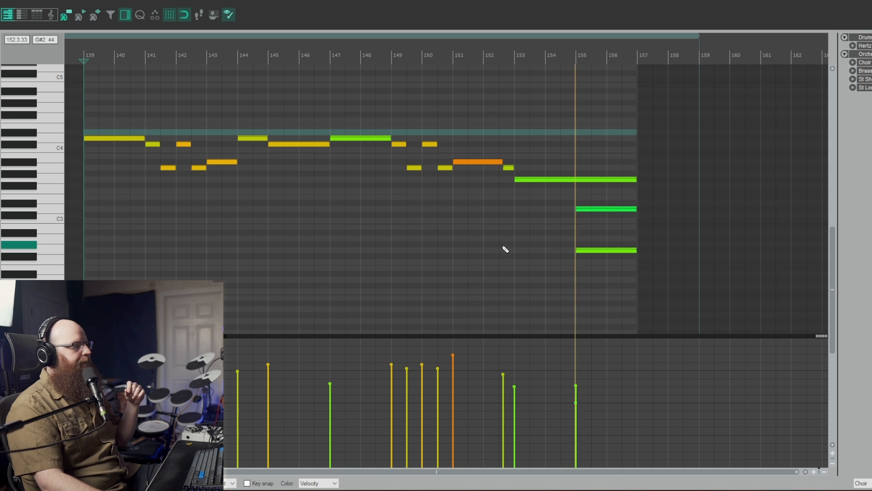
key(space)
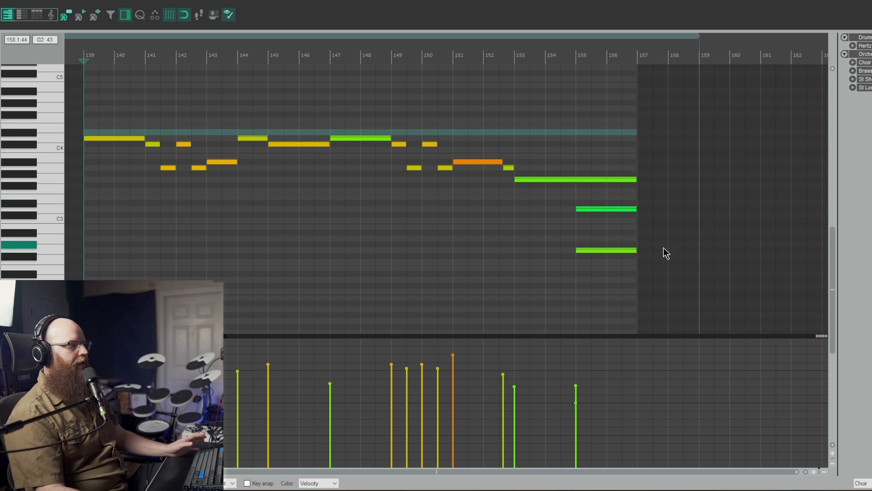
key(Escape)
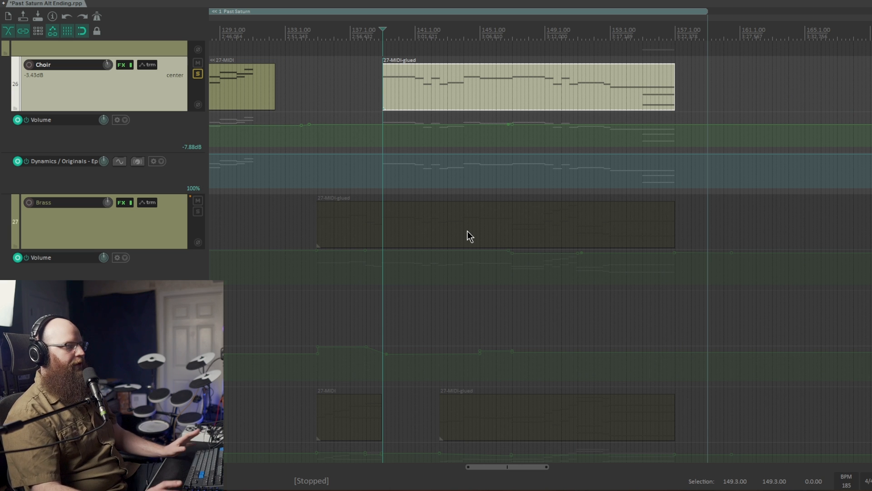
Turn off solo on the Choir track and solo the whole Orchestra folder track
click(198, 74)
scroll(186, 100, up, 3)
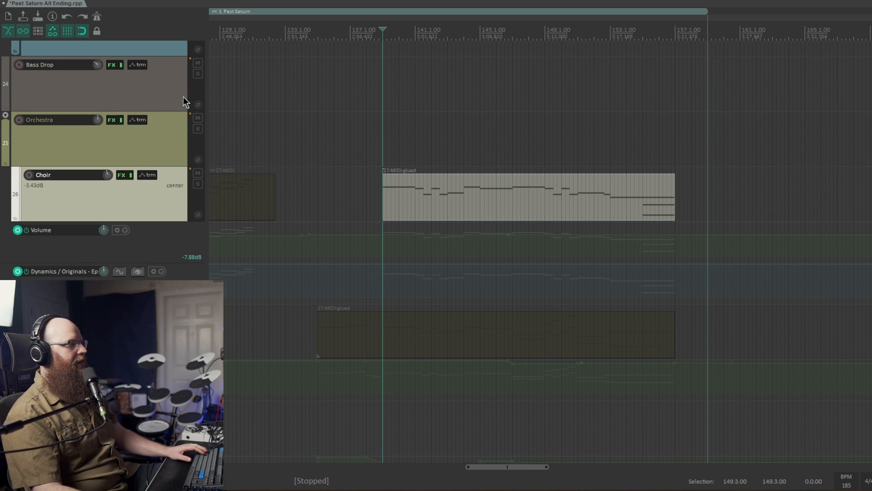
click(197, 129)
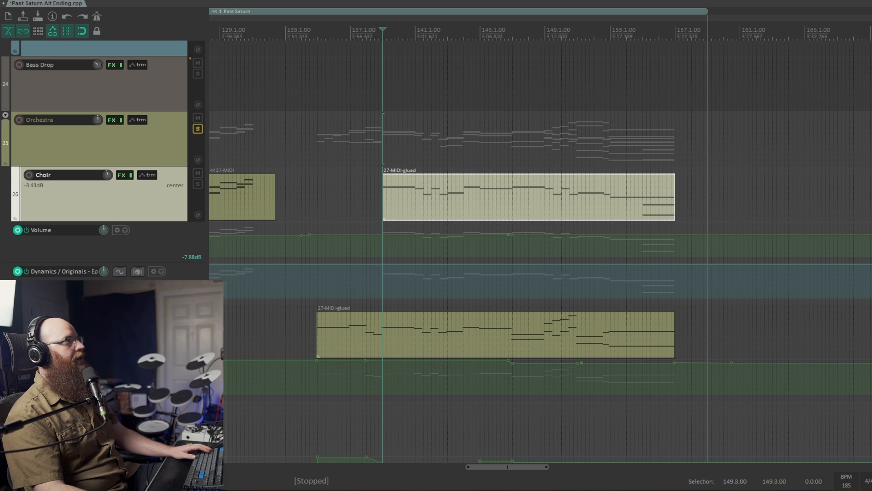